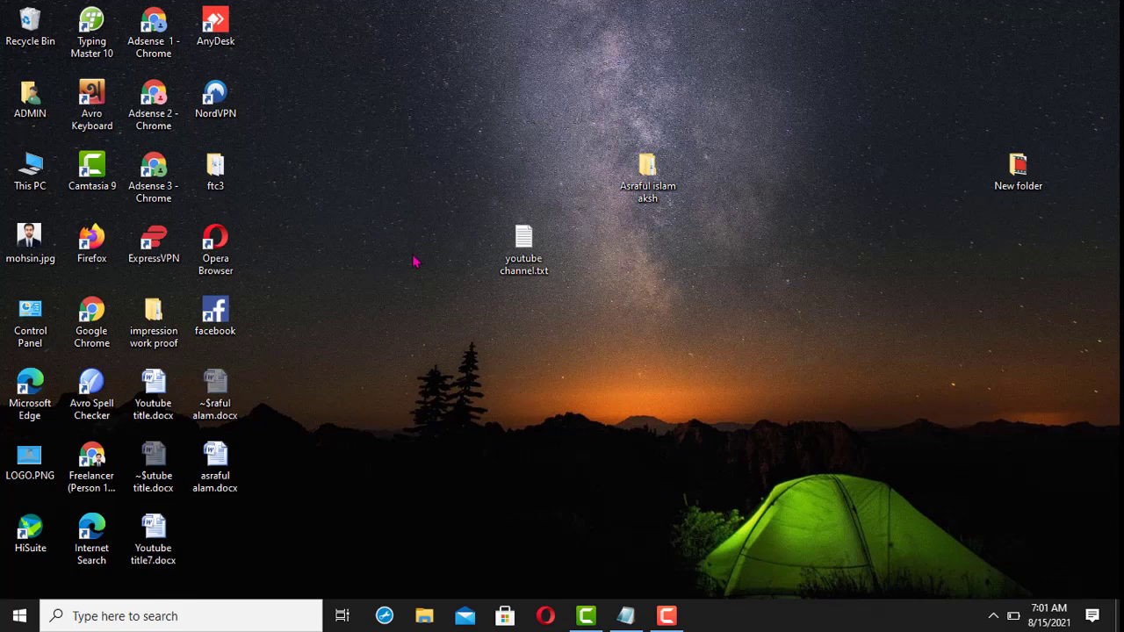
Step: Refresh the desktop, launch the Freelancer (Person 1) Chrome profile and go to youtube.com
right_click(369, 152)
left_click(404, 193)
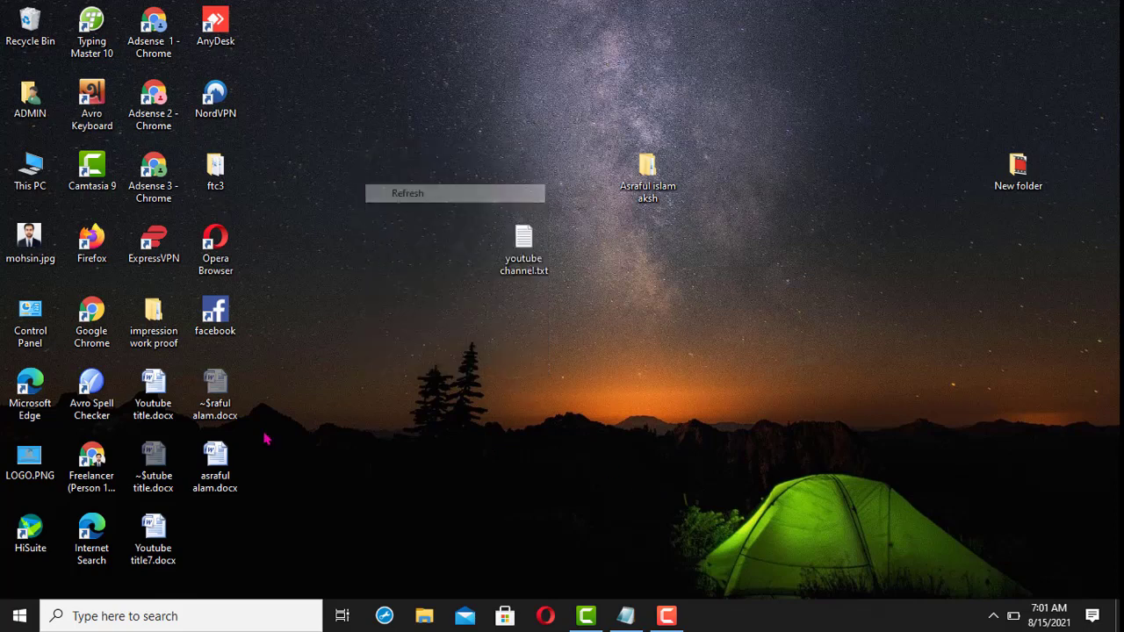
left_click(94, 470)
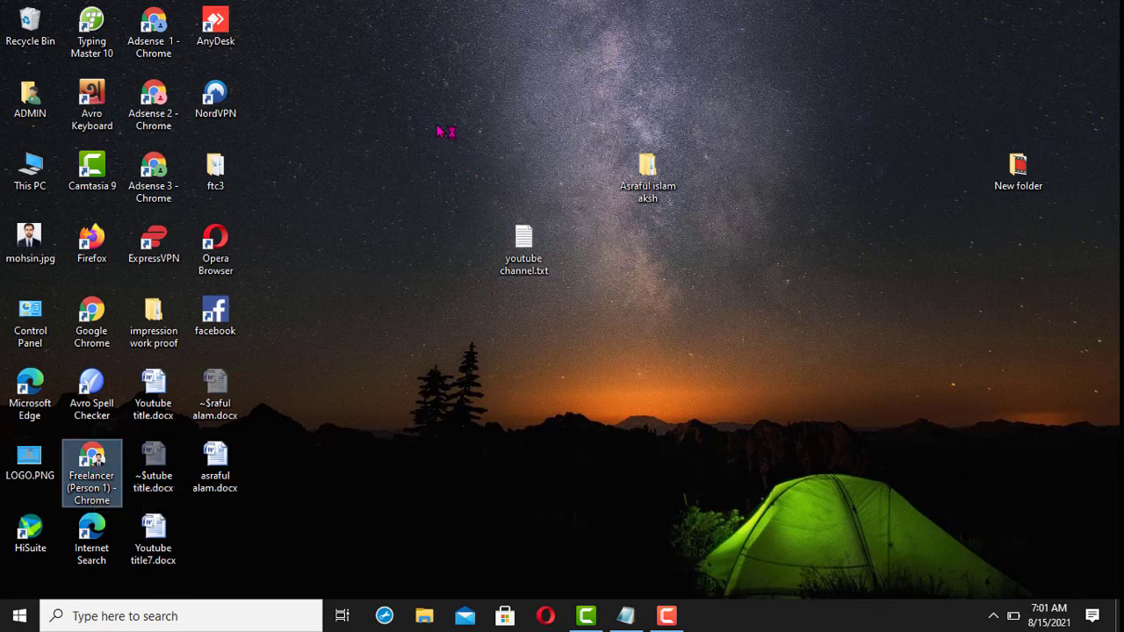
type("youtube")
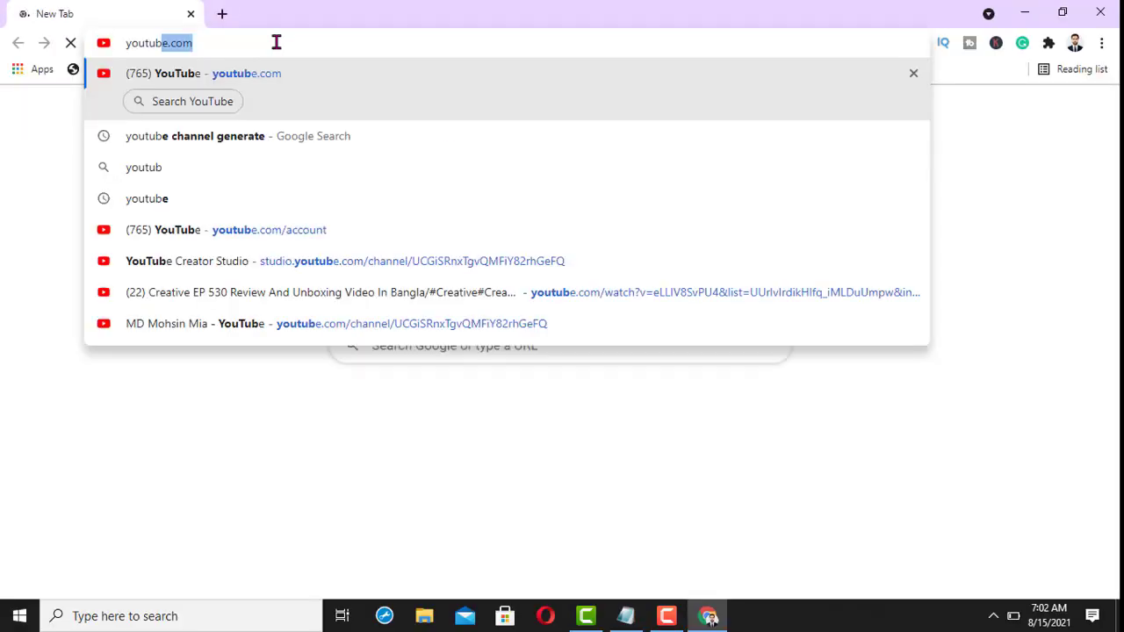
type(".com")
key("Return")
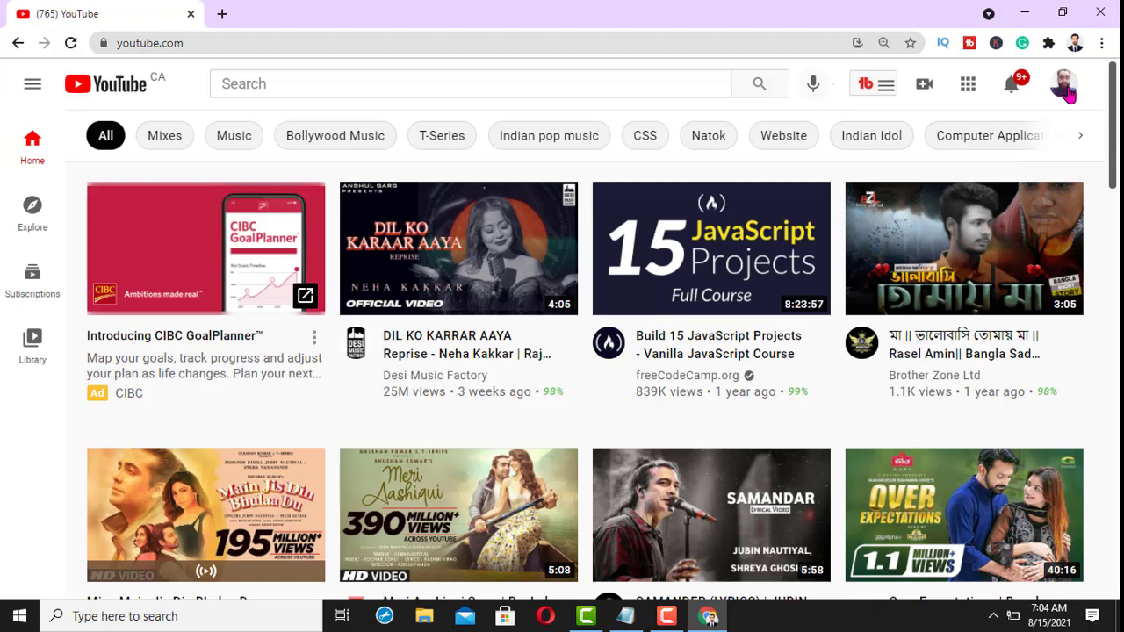
Step: Open the YouTube account settings, go to the channel management page and start creating a new channel
left_click(1067, 95)
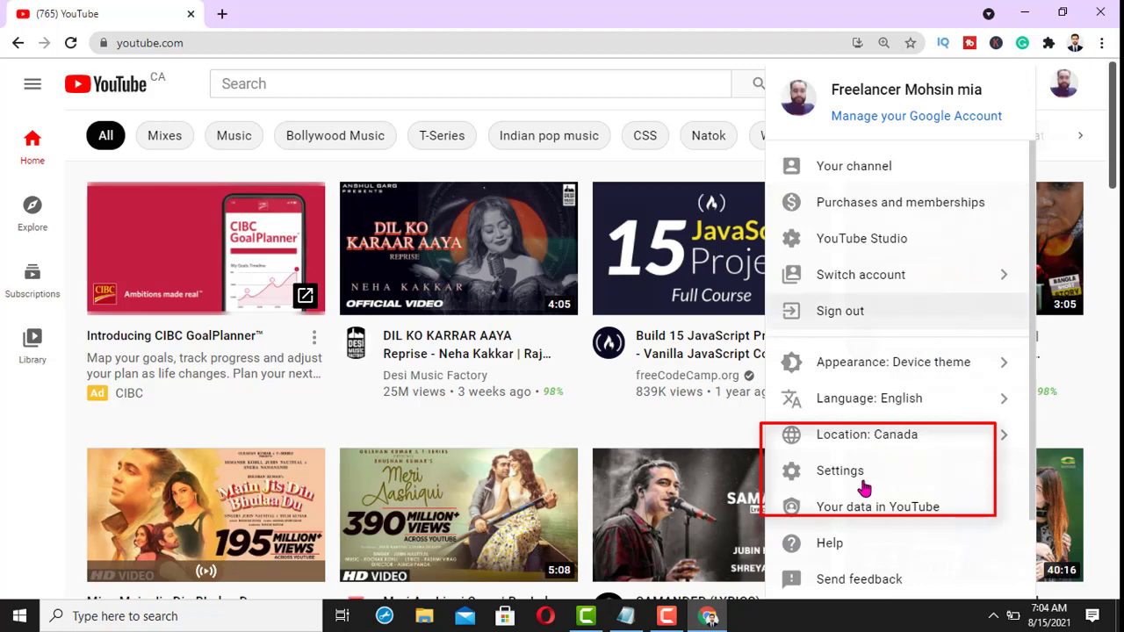
left_click(845, 475)
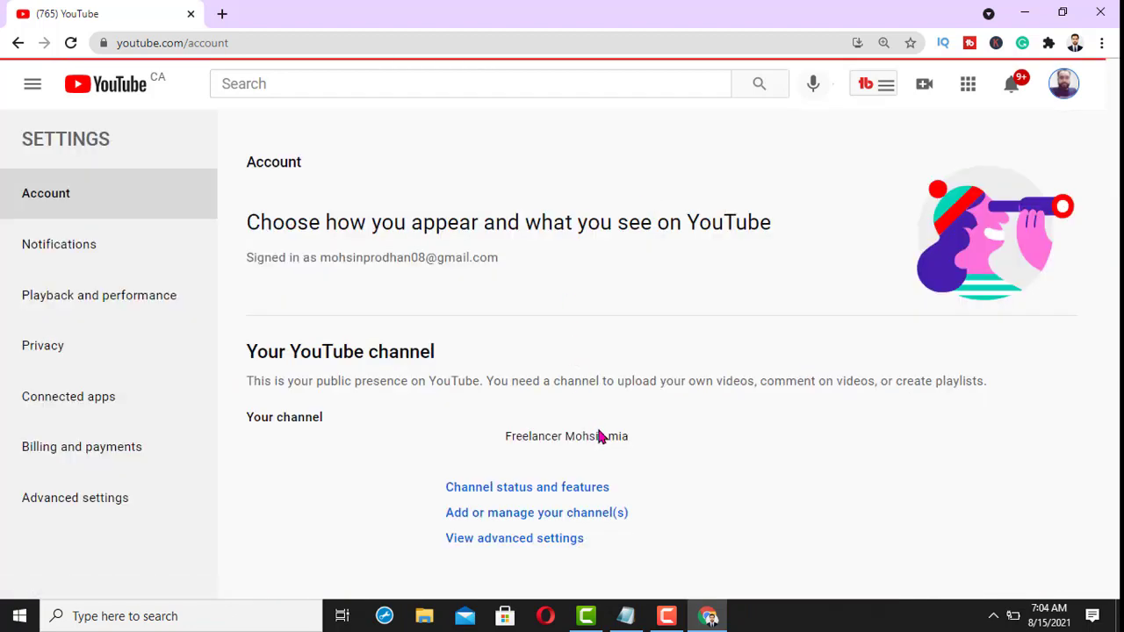
scroll(650, 417, "down", 1)
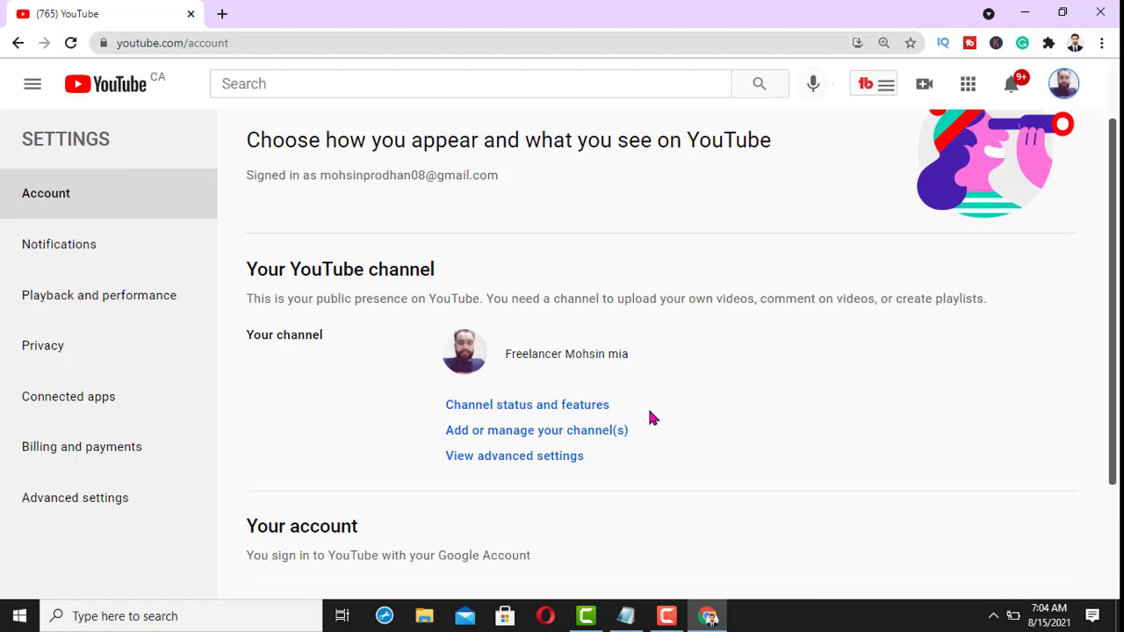
left_click(507, 440)
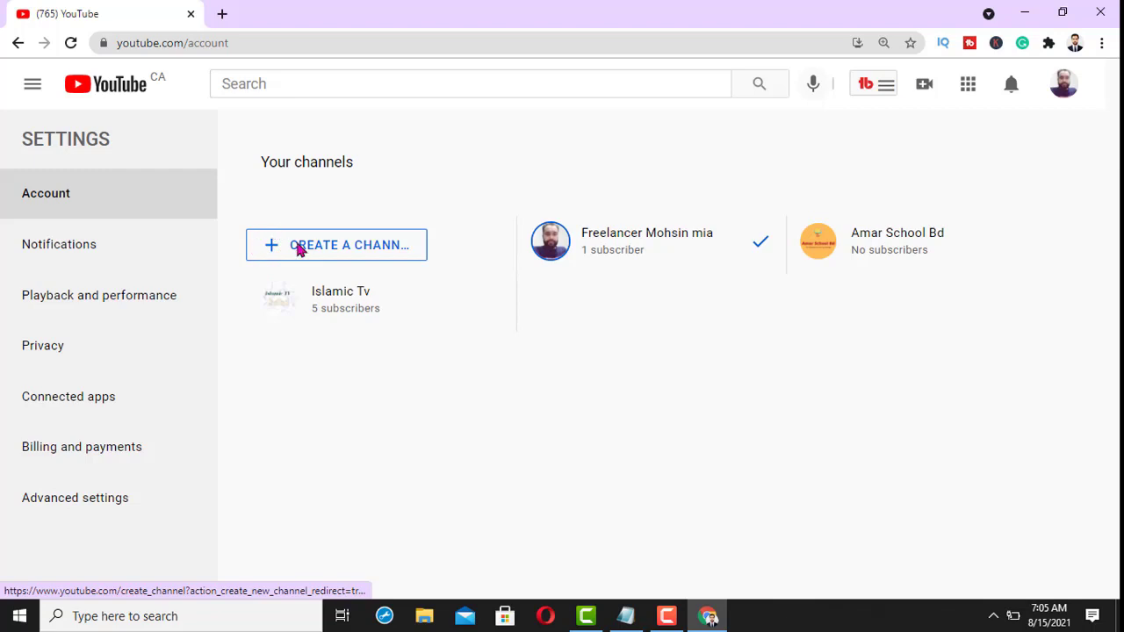
left_click(296, 249)
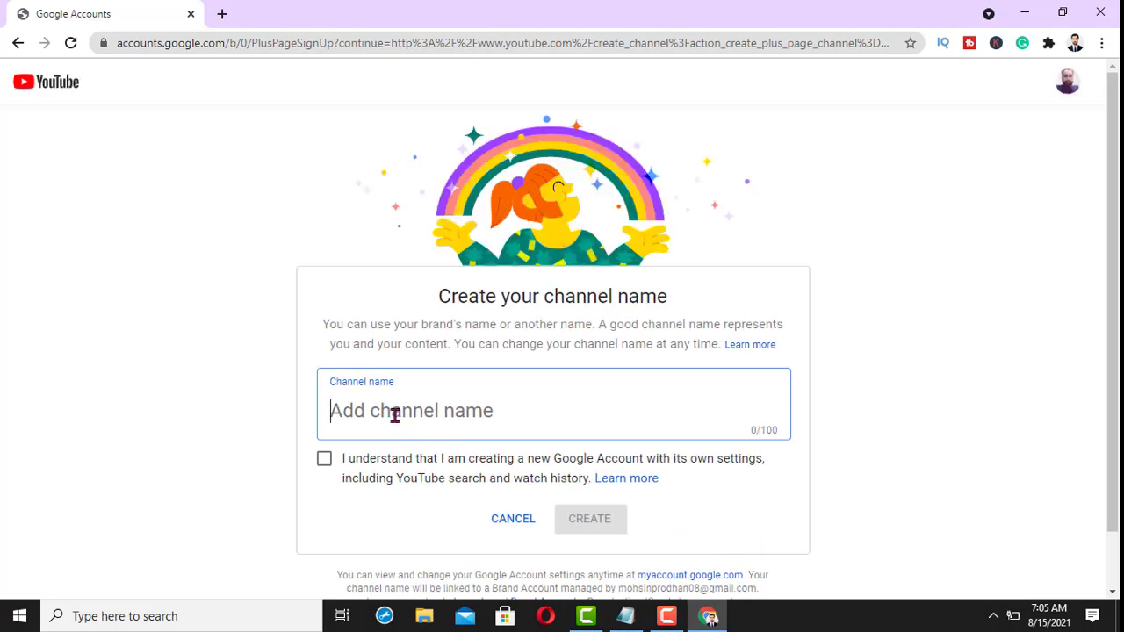
Step: Copy the channel name Mohsin_tech from the Notepad notes into the channel name field, accept the new-account acknowledgement and create the channel
left_click(625, 616)
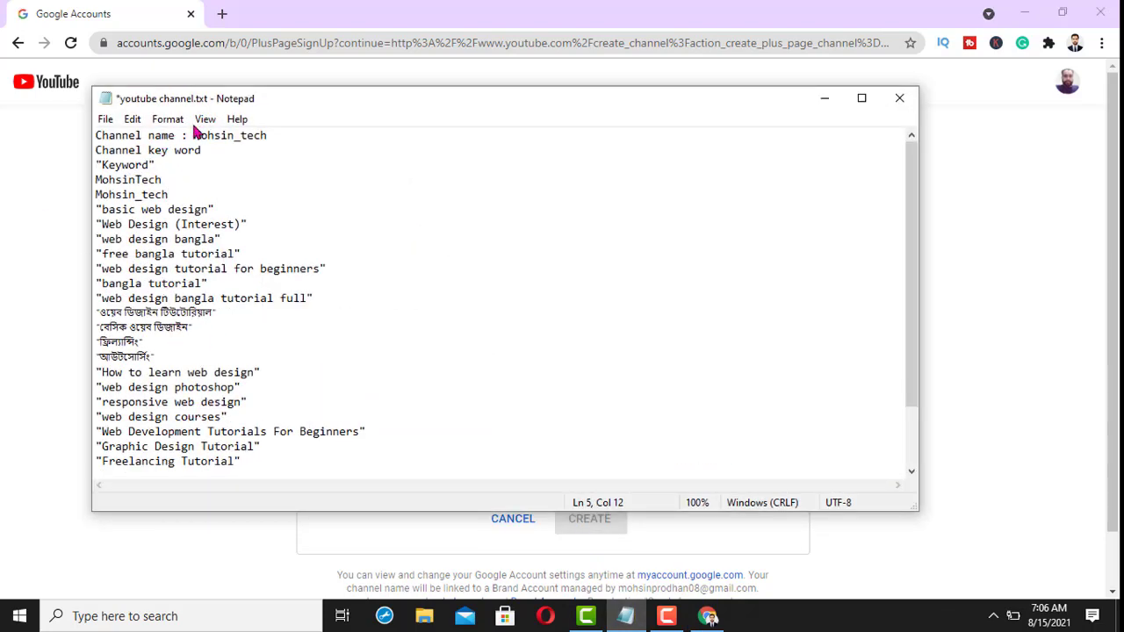
left_click_drag(194, 135, 276, 137)
key("ctrl+c")
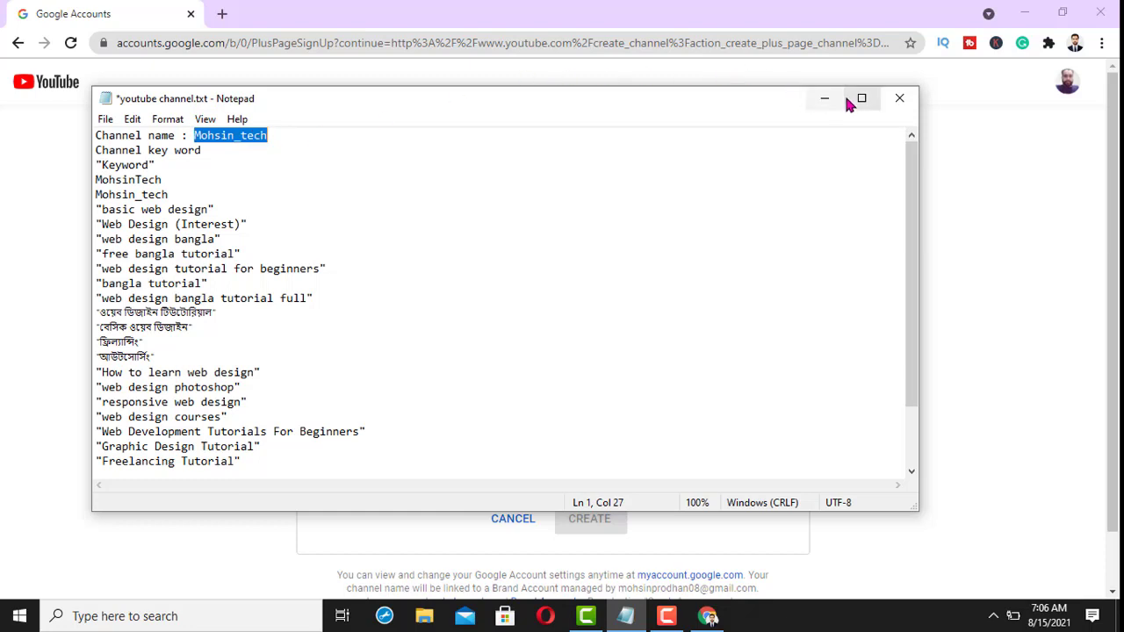
key("alt+Tab")
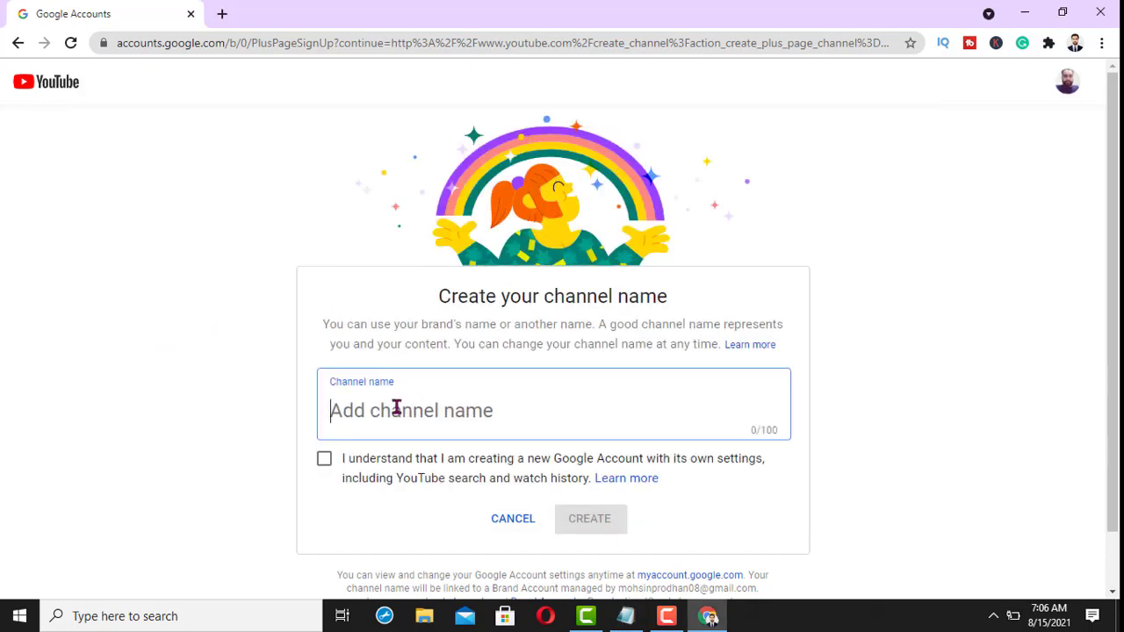
key("ctrl+v")
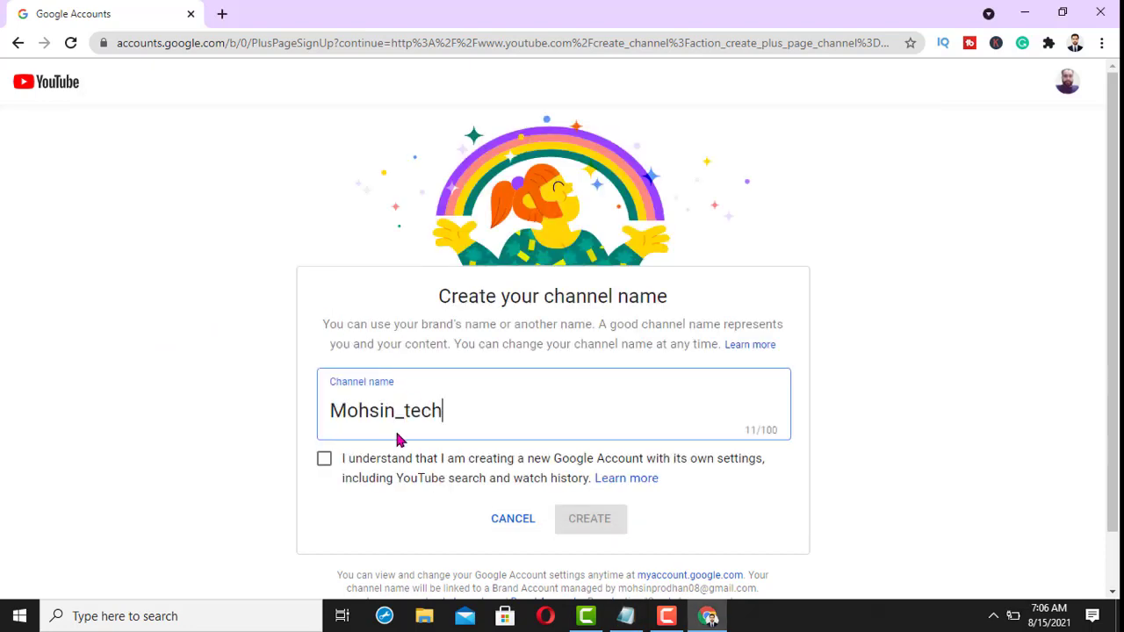
left_click(324, 460)
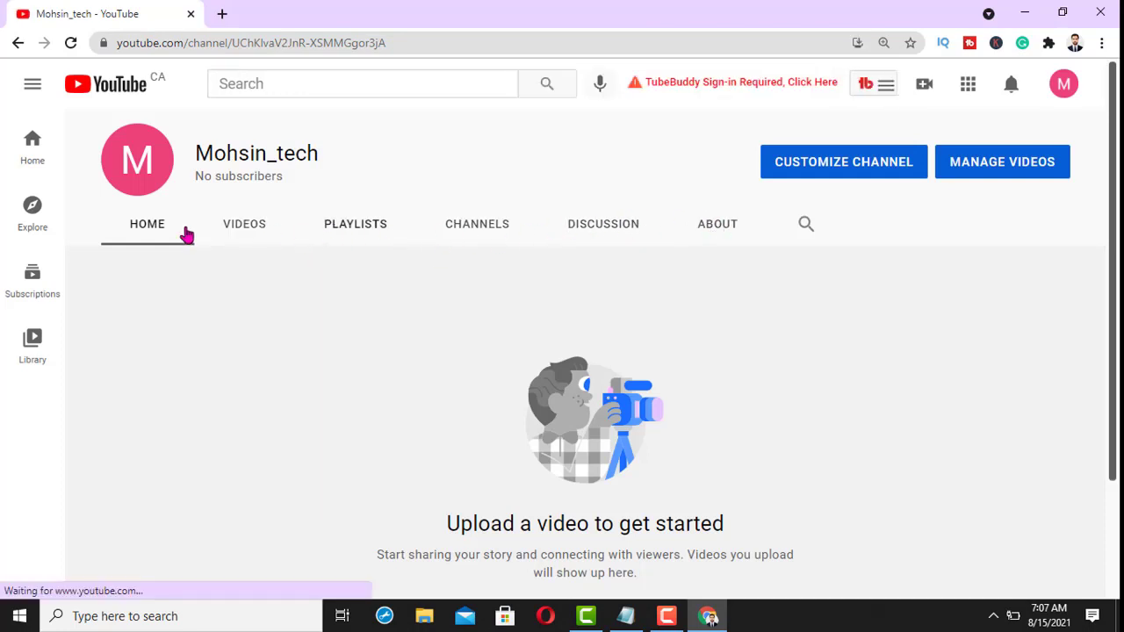
Step: View the new channel's featured channels, then open its customization page in YouTube Studio and dismiss the welcome dialog
left_click(499, 231)
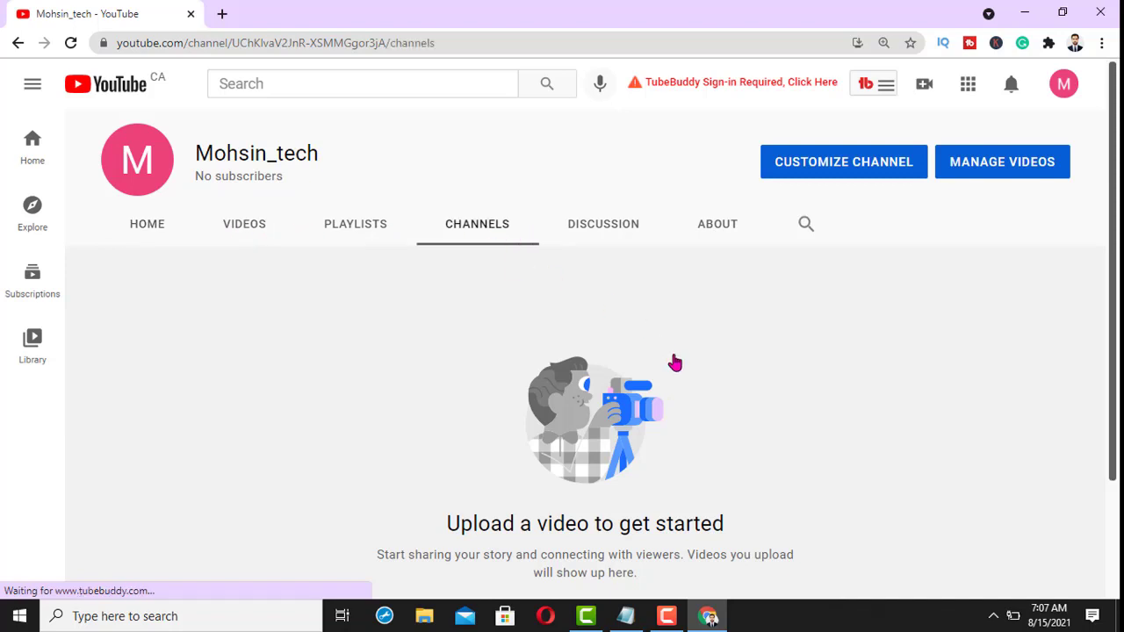
scroll(673, 361, "down", 2)
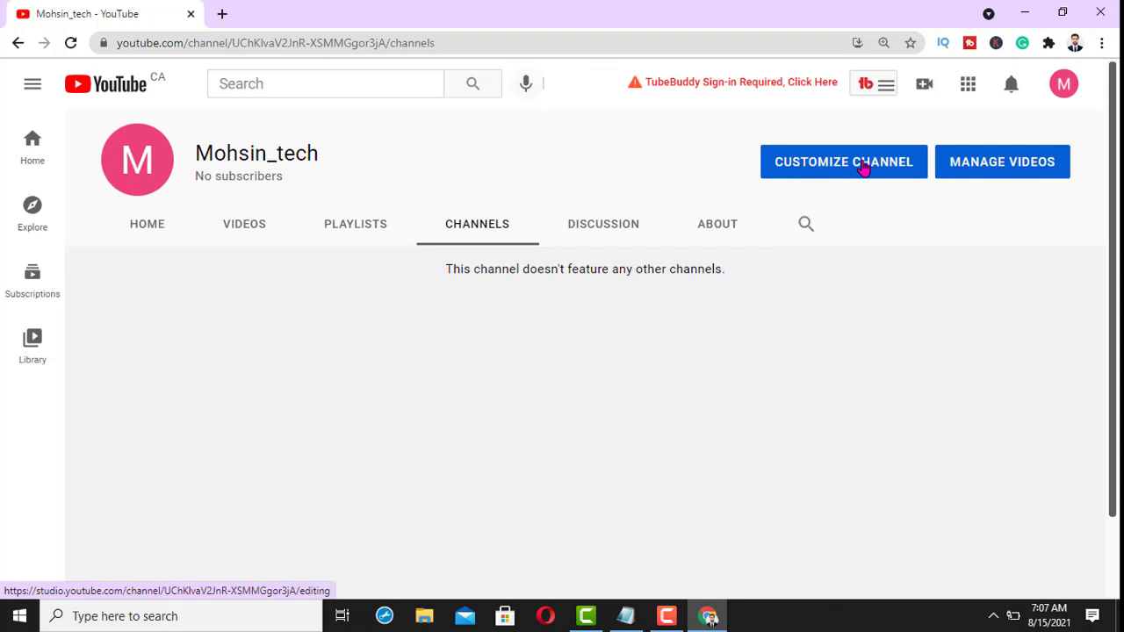
left_click(863, 167)
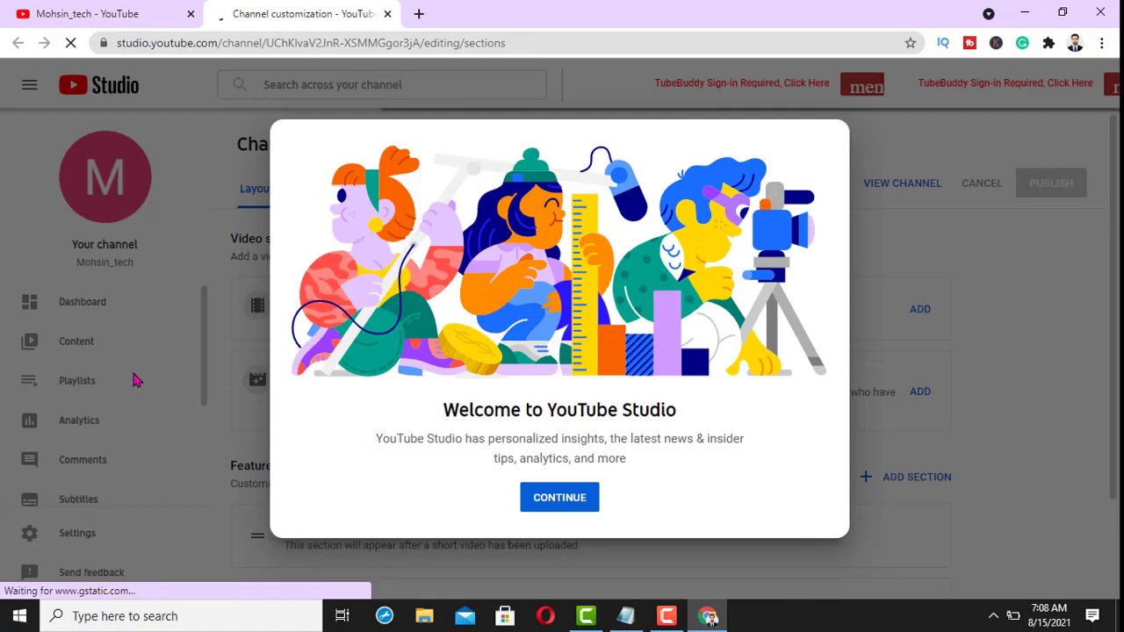
left_click(563, 498)
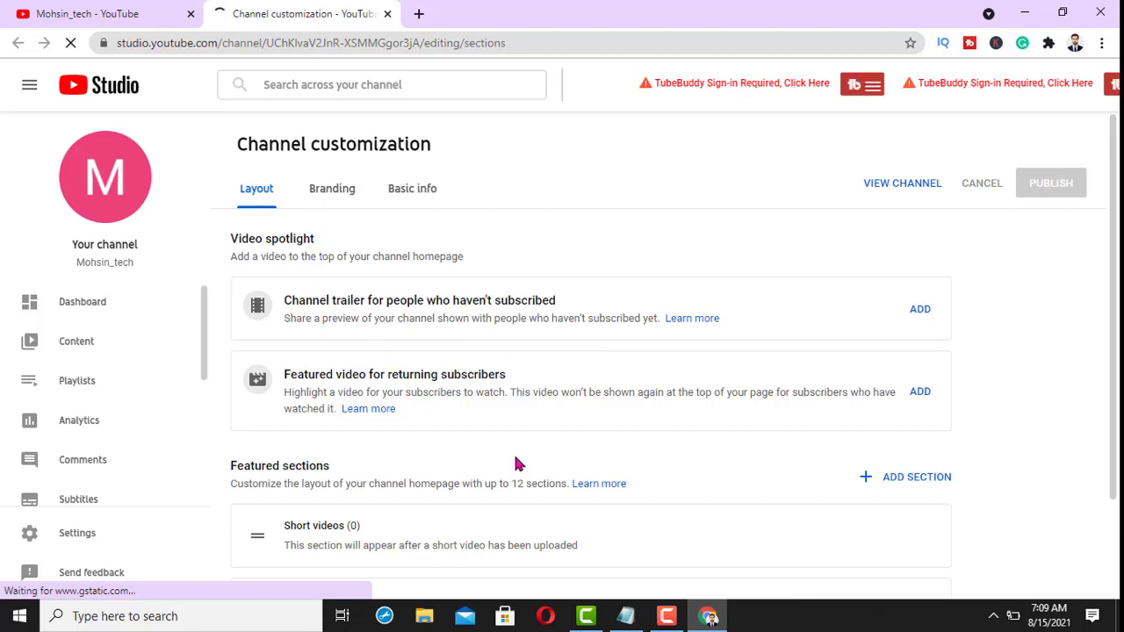
Step: Look over the channel customization's Layout sections and the Branding options for picture, banner image and video watermark
scroll(532, 428, "down", 1)
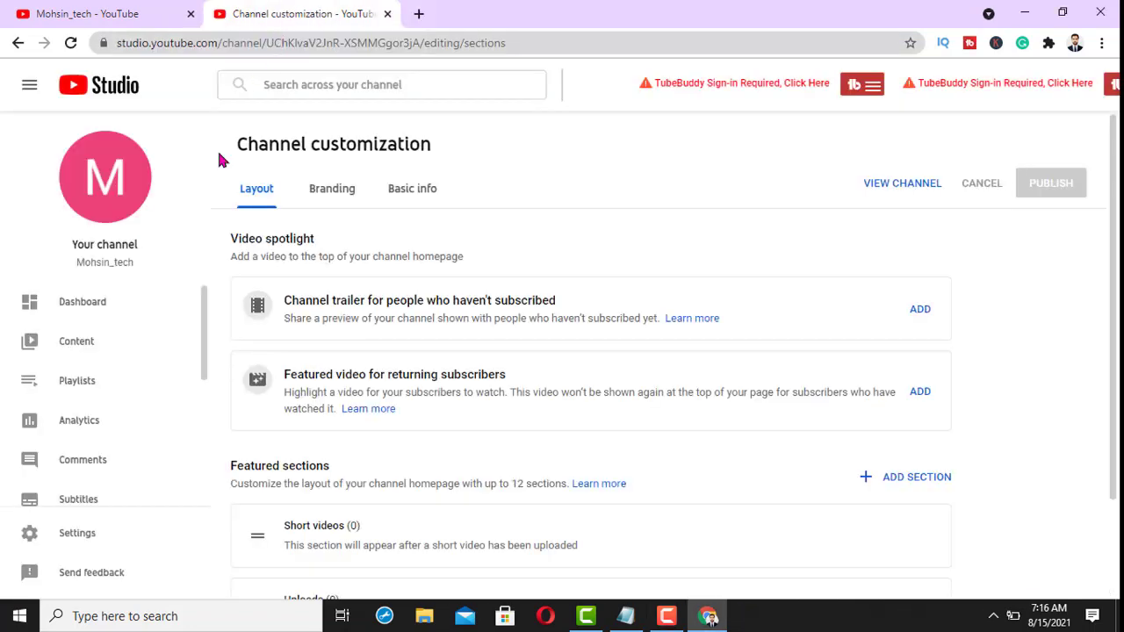
left_click(335, 193)
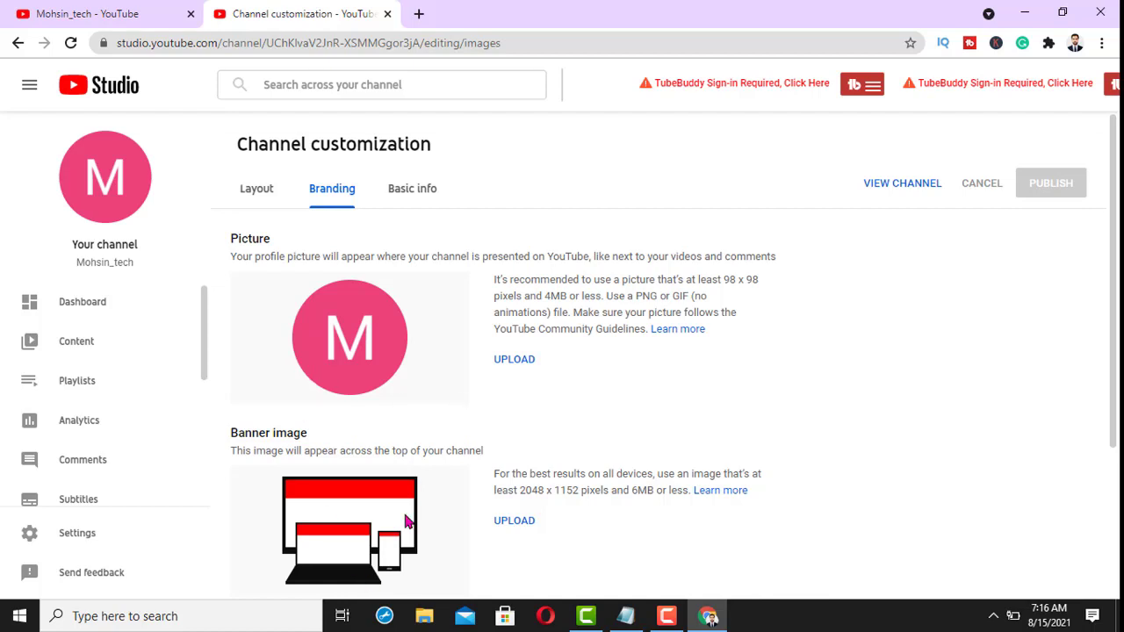
scroll(378, 426, "down", 1)
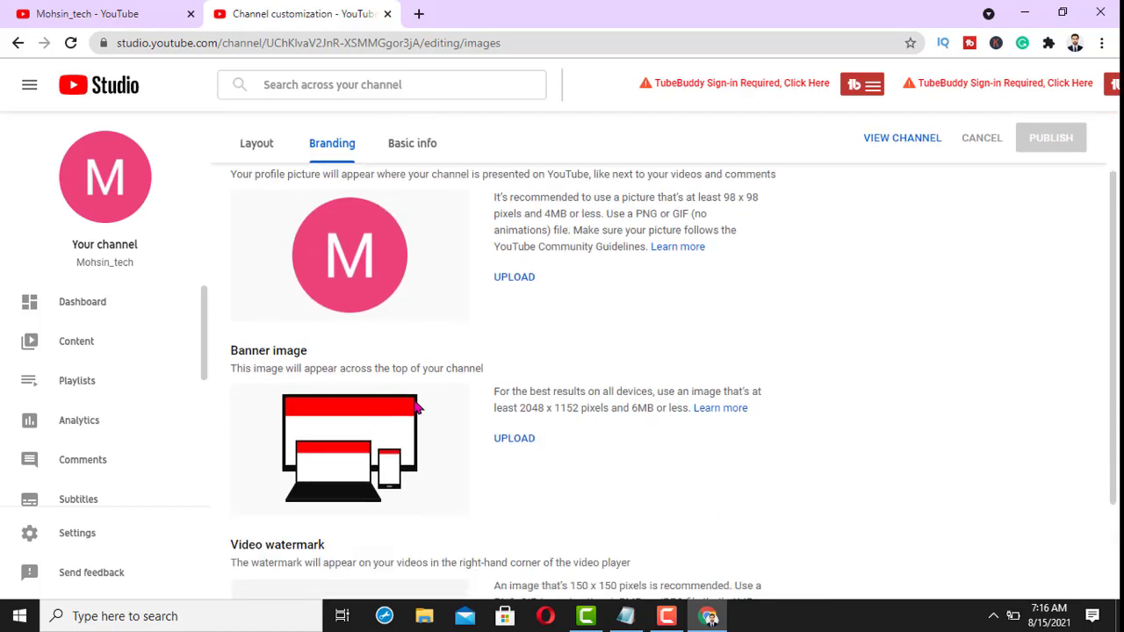
scroll(420, 369, "up", 1)
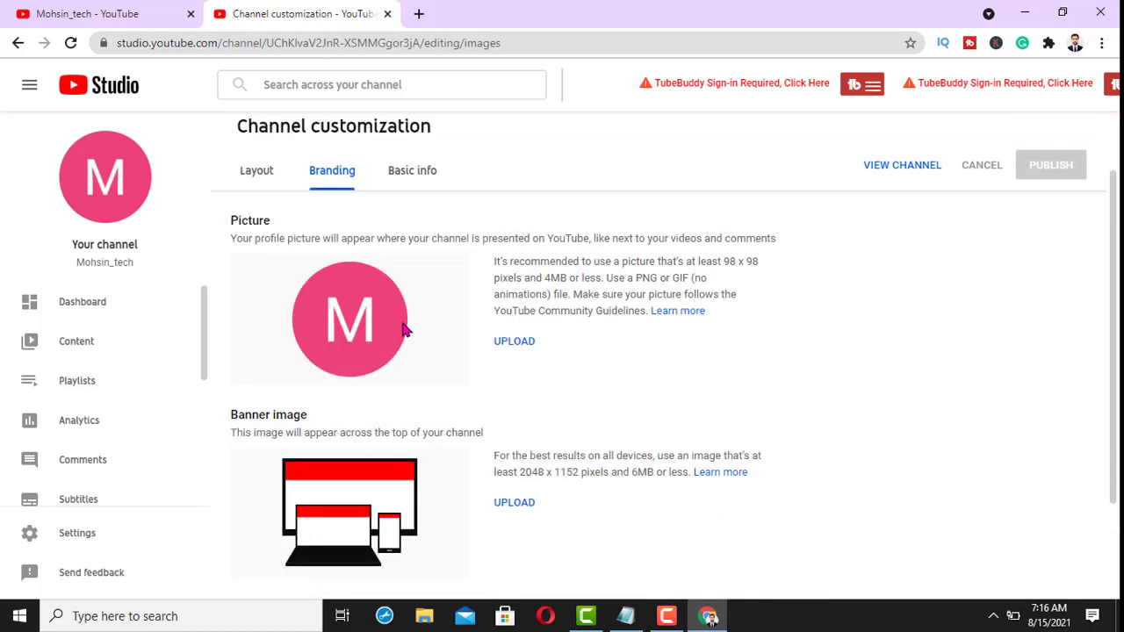
Step: Fill the channel description in Basic info with the self-introduction about SEO and digital marketing from the youtube channel.txt notes
left_click(427, 193)
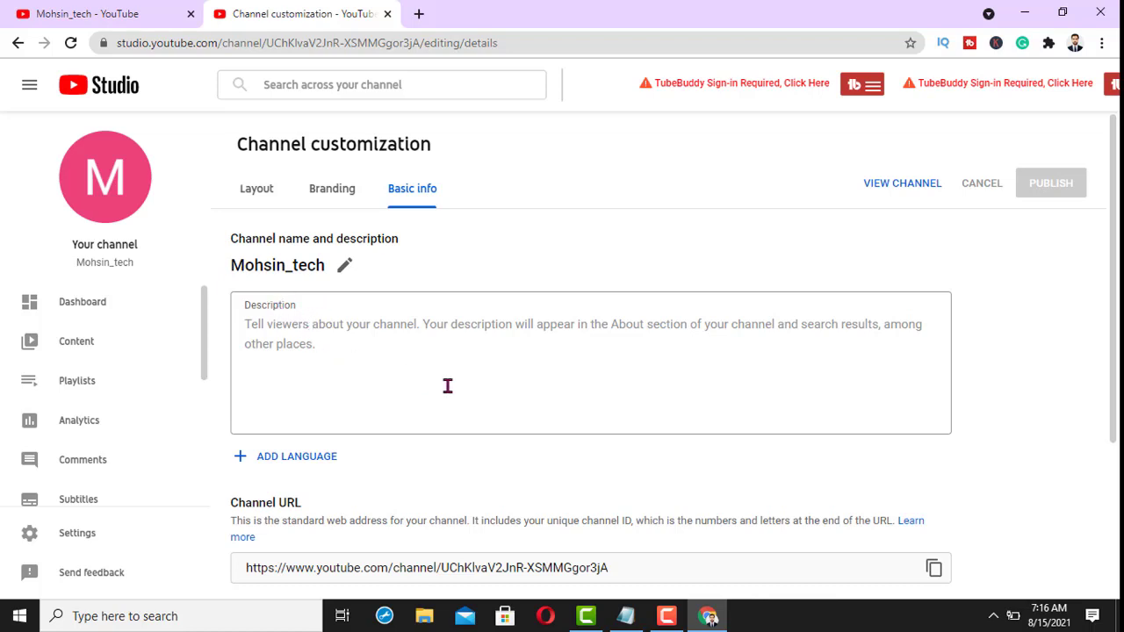
scroll(448, 387, "down", 1)
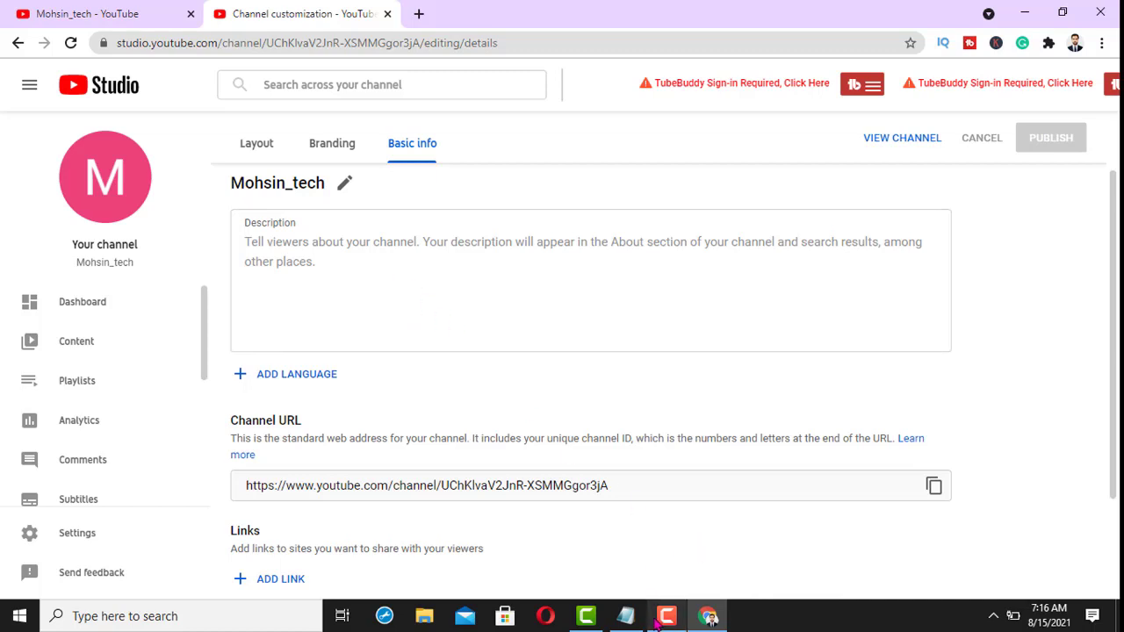
left_click(625, 617)
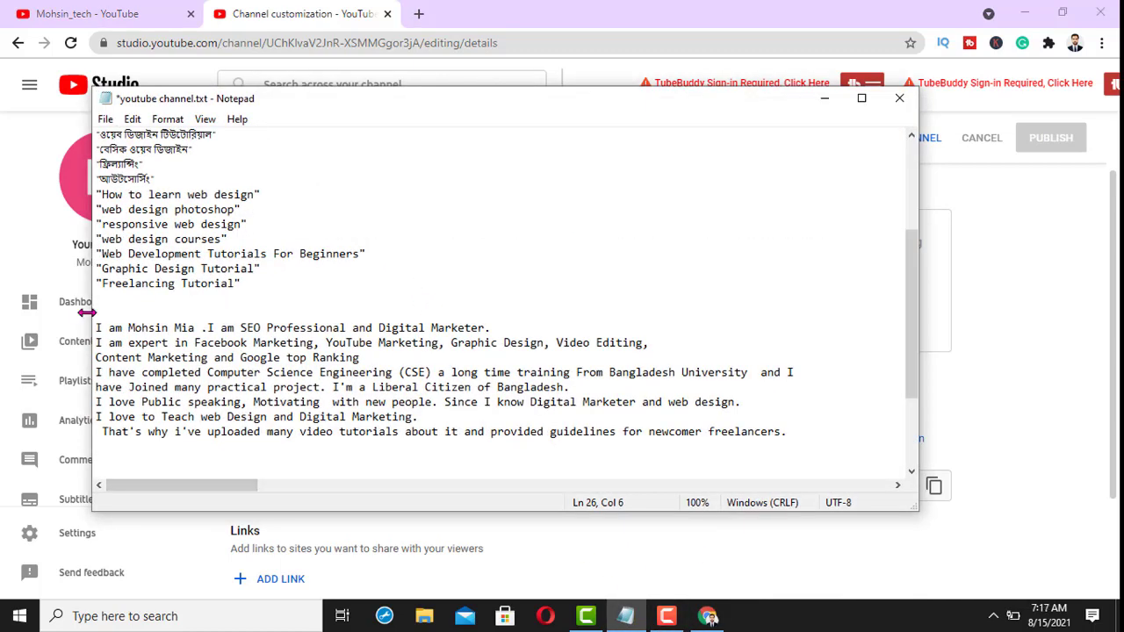
left_click_drag(120, 333, 201, 454)
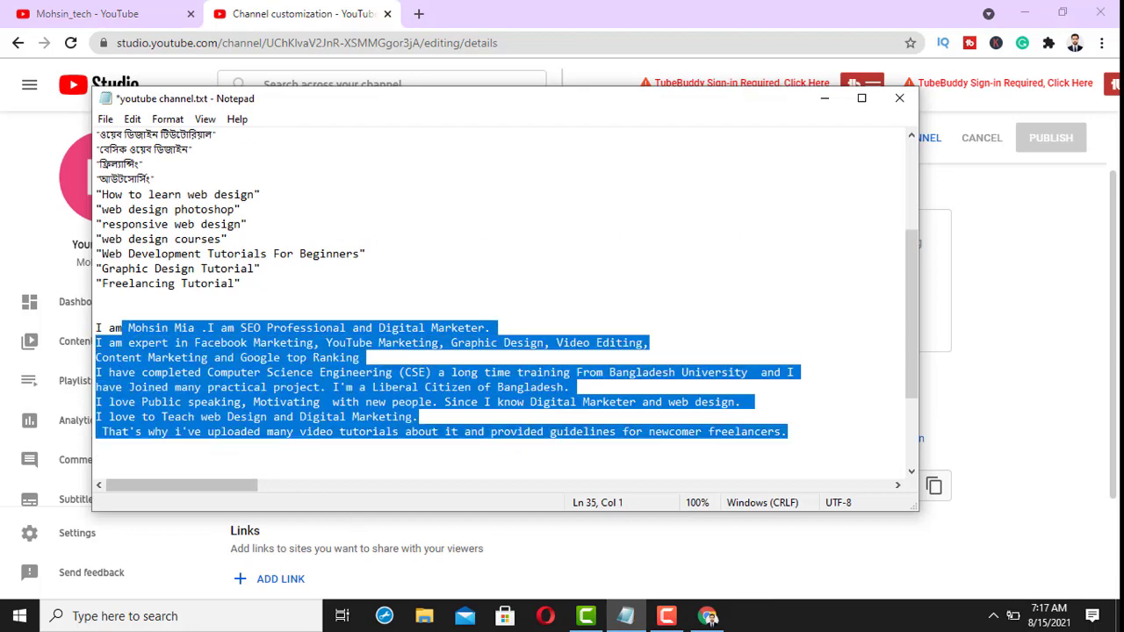
left_click_drag(98, 328, 583, 463)
left_click(505, 355)
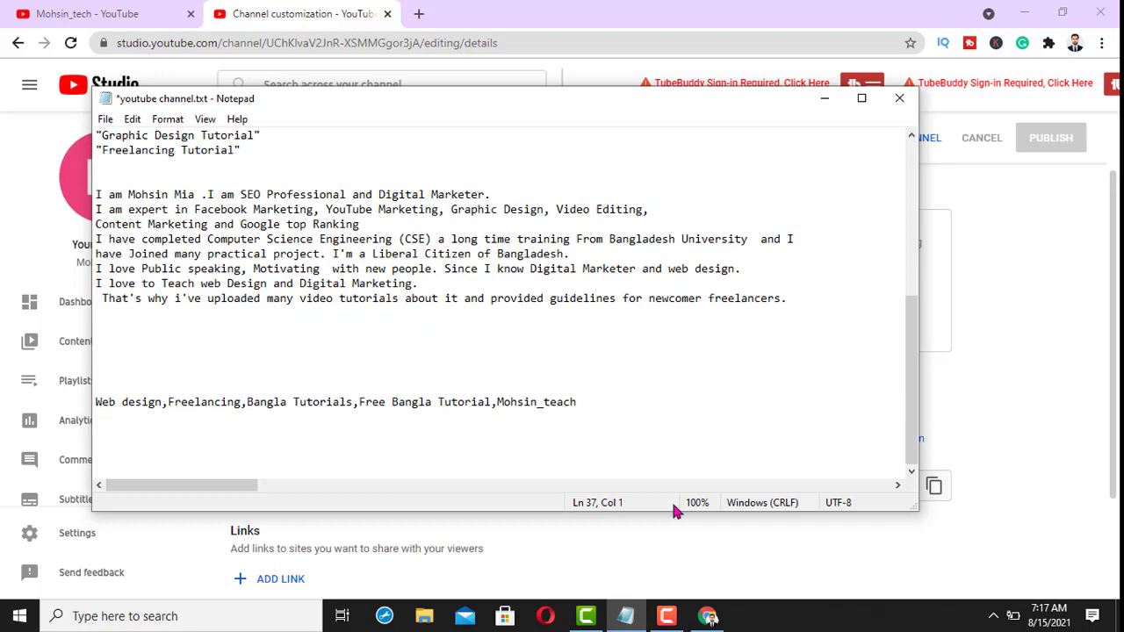
left_click(708, 615)
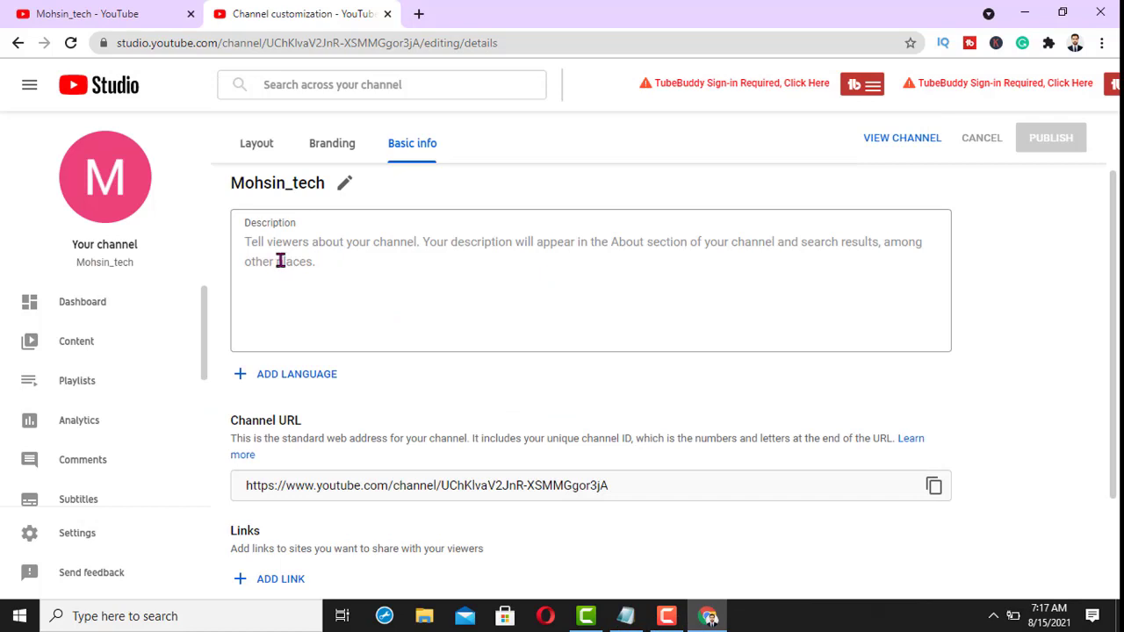
left_click(280, 260)
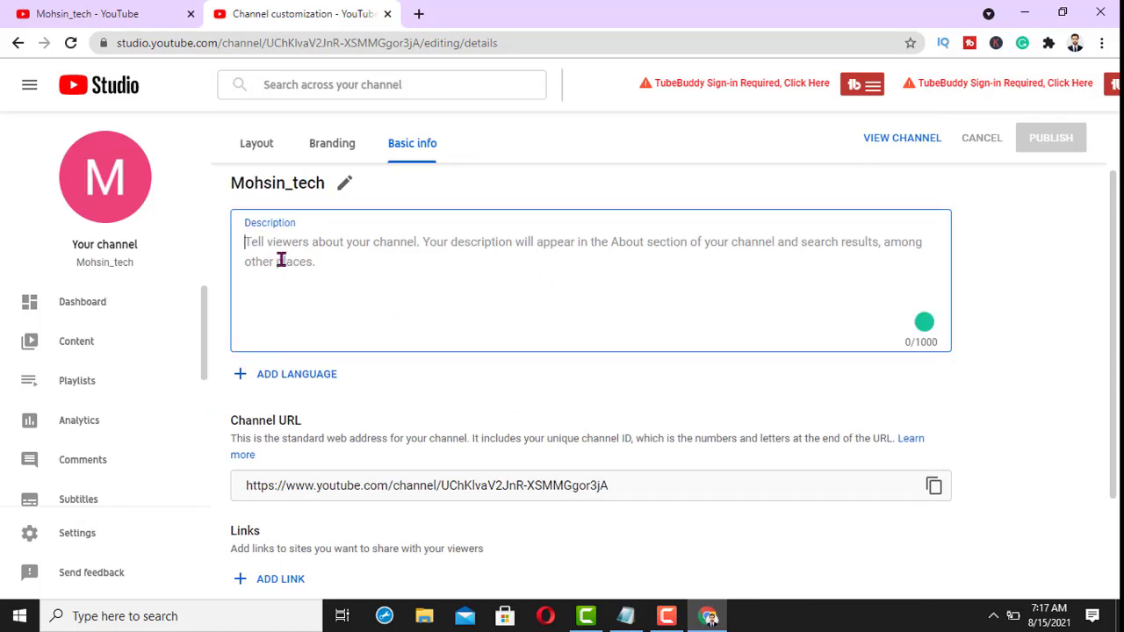
type("I am Freelancer Mohsin Mia .I am SEO Professional and Digital Marketer. I am expert in Facebook Marketing, YouTube Marketing, Graphic Design, Video Editing, Content Marketing and Google top Ranking I have completed Computer Science Engineering (CSE) a long time training From Bangladesh University  and I have Joined many practical project. I'm a Liberal Citizen of Bangladesh. I love Public speaking, Motivating  with new people. Since I know Digital Marketer and web design.  I love to Teach web Design and Digital Marketing. That's why i've uploaded many video tutorials about it and provided guidelines for newcomer freelancers.")
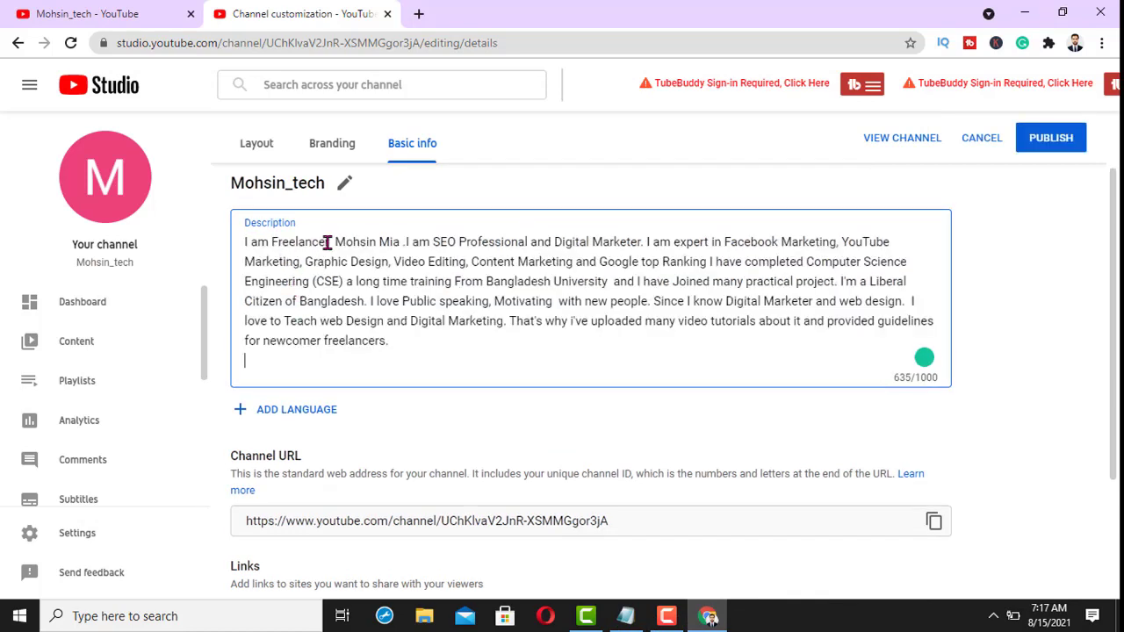
Step: Remove the word "Freelancer" from the description's first sentence and accept the Grammarly correction for the space before its period
left_click_drag(332, 241, 273, 239)
left_click(334, 246)
key("ctrl+shift+Left")
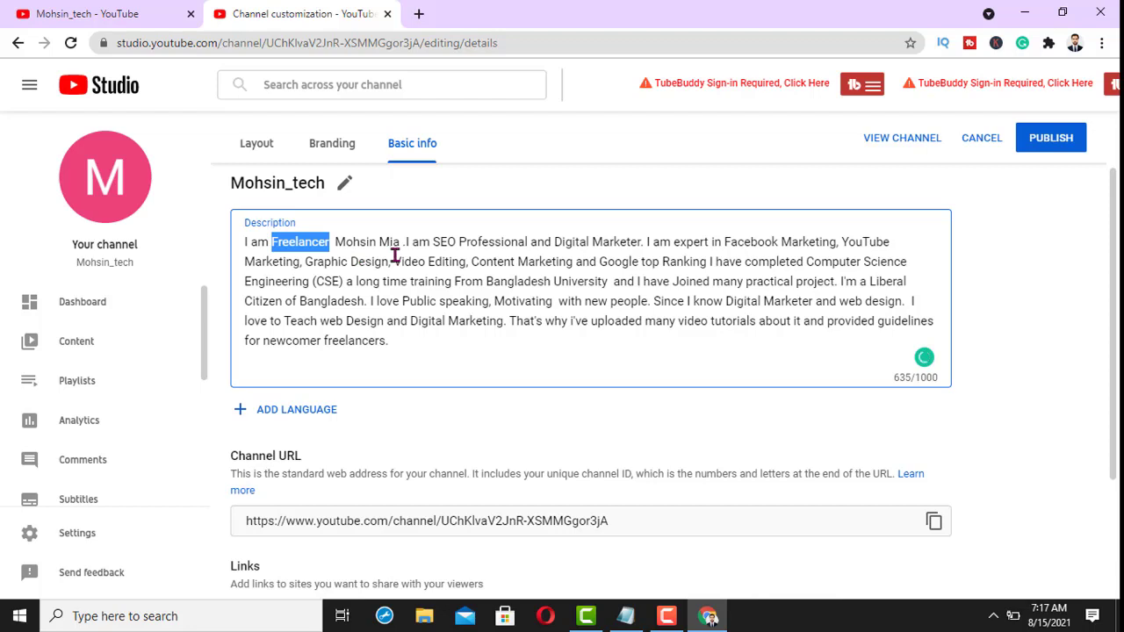
key("BackSpace")
key("BackSpace")
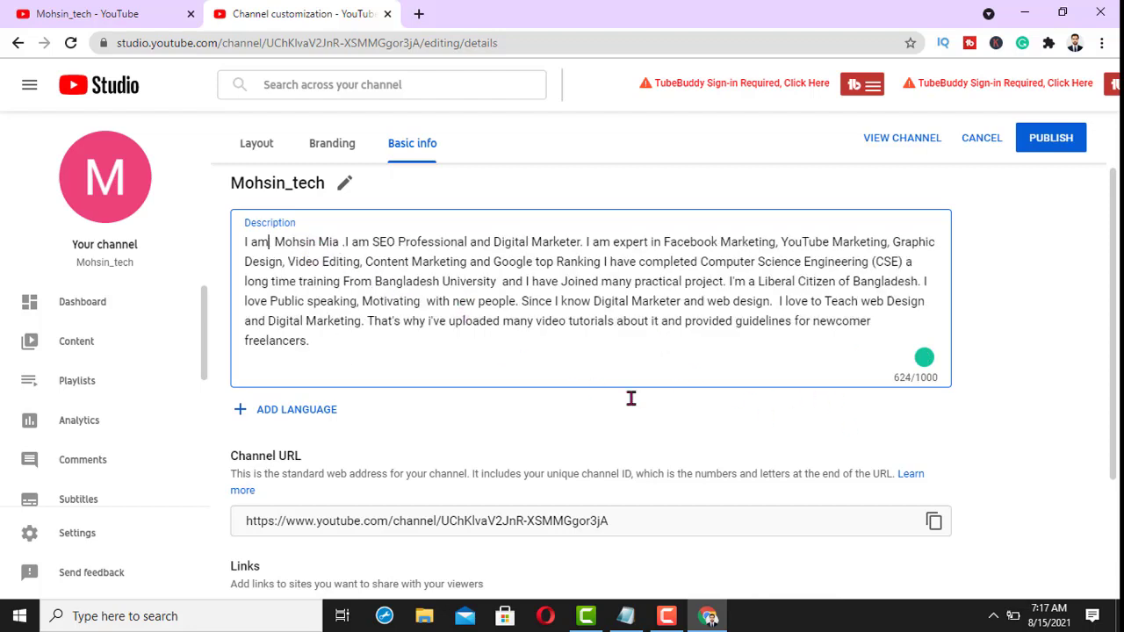
mouse_move(344, 244)
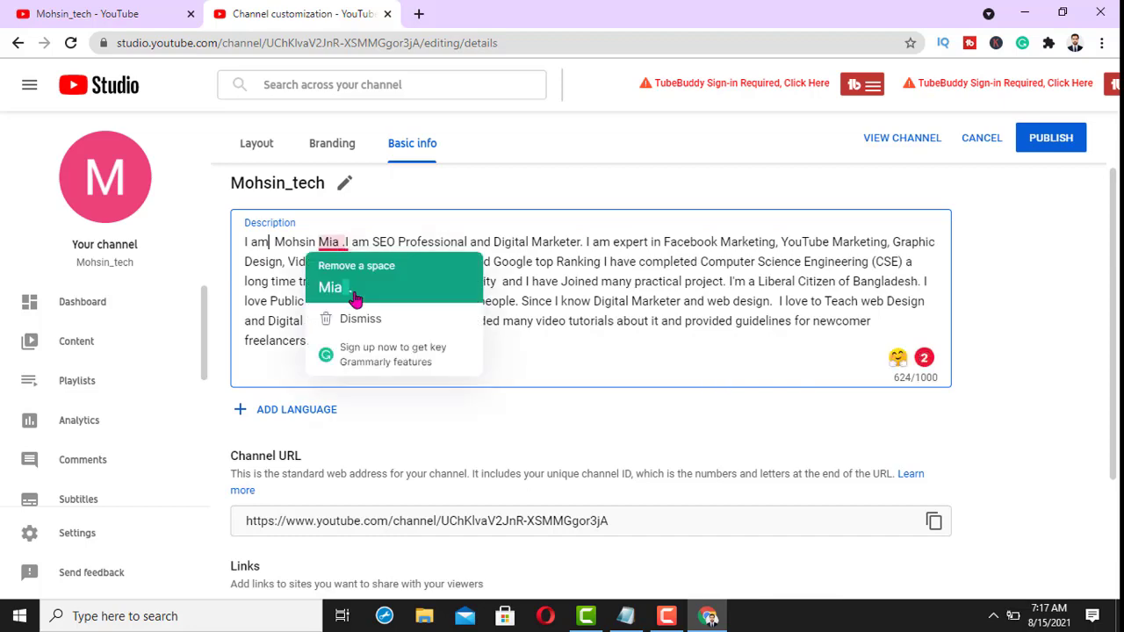
left_click(343, 284)
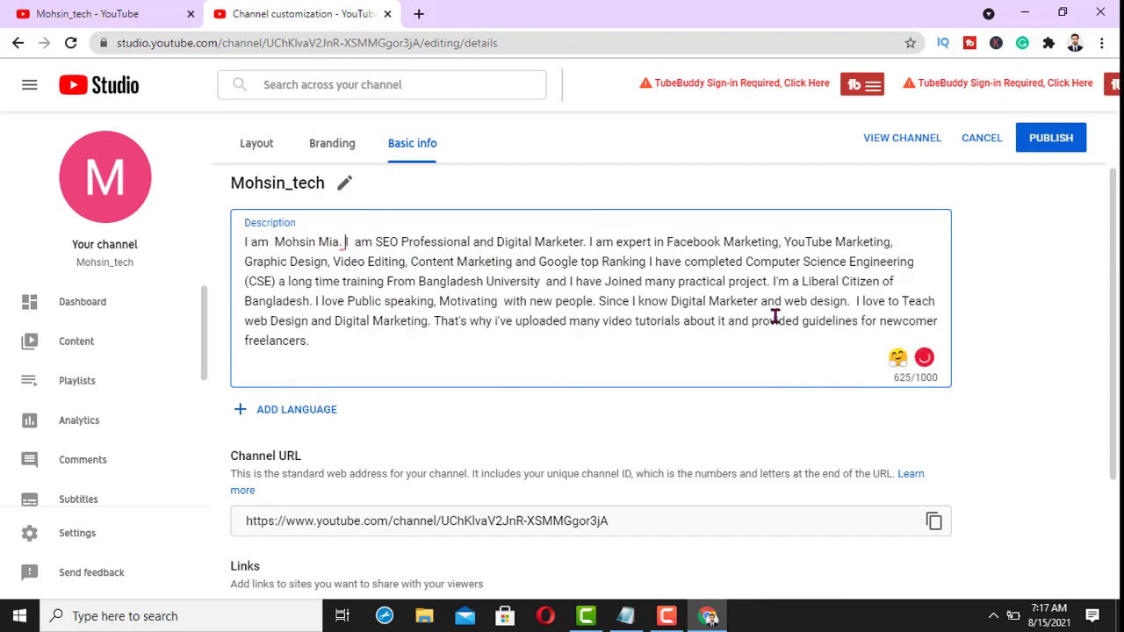
scroll(773, 304, "down", 2)
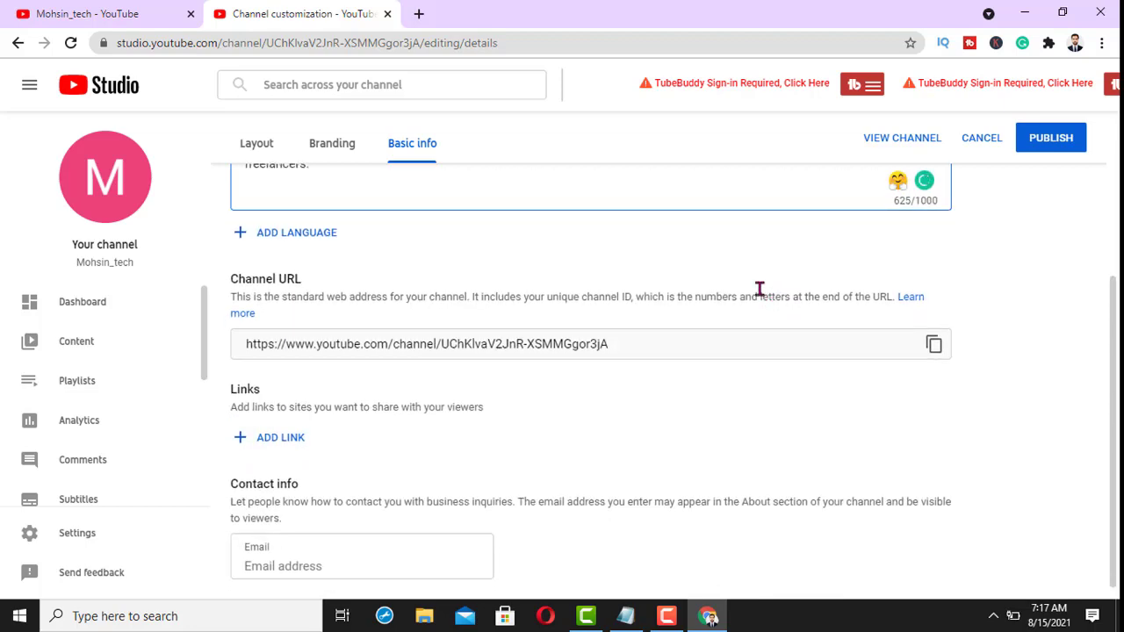
Step: Publish the channel customization changes with the new description
scroll(746, 294, "up", 3)
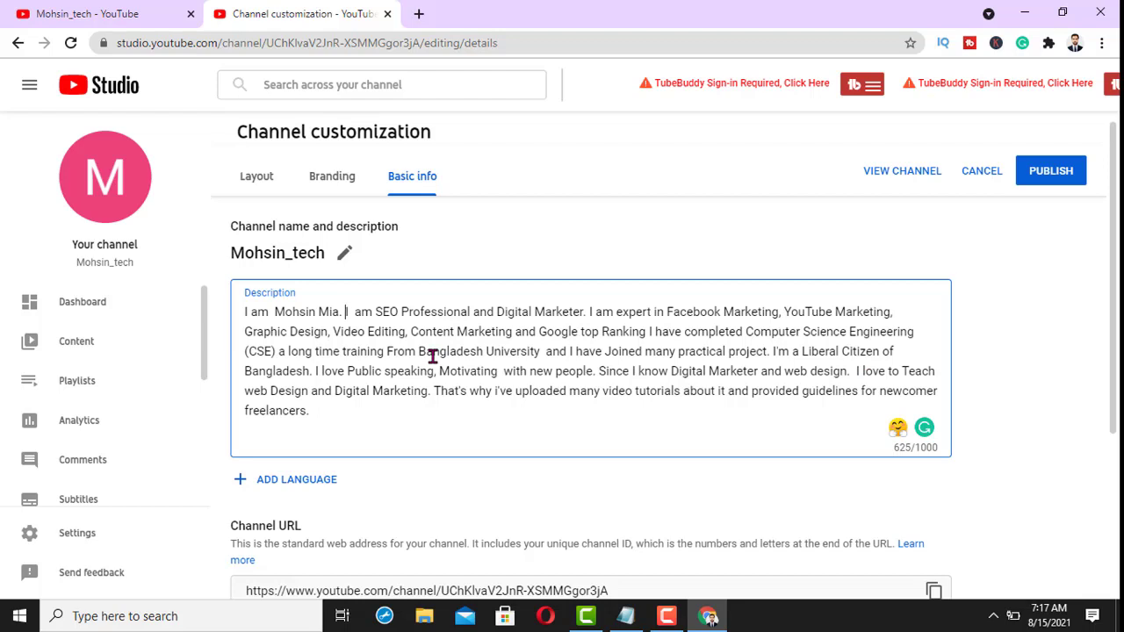
left_click(1054, 180)
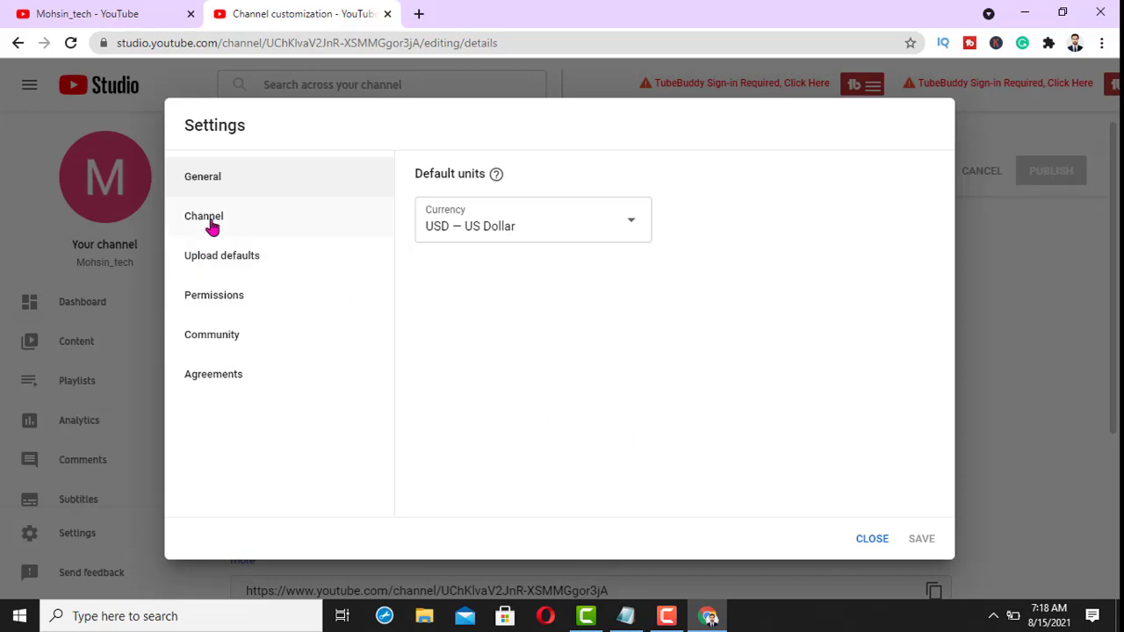
Step: Set the country of residence to Bangladesh in the channel's basic info settings
left_click(212, 228)
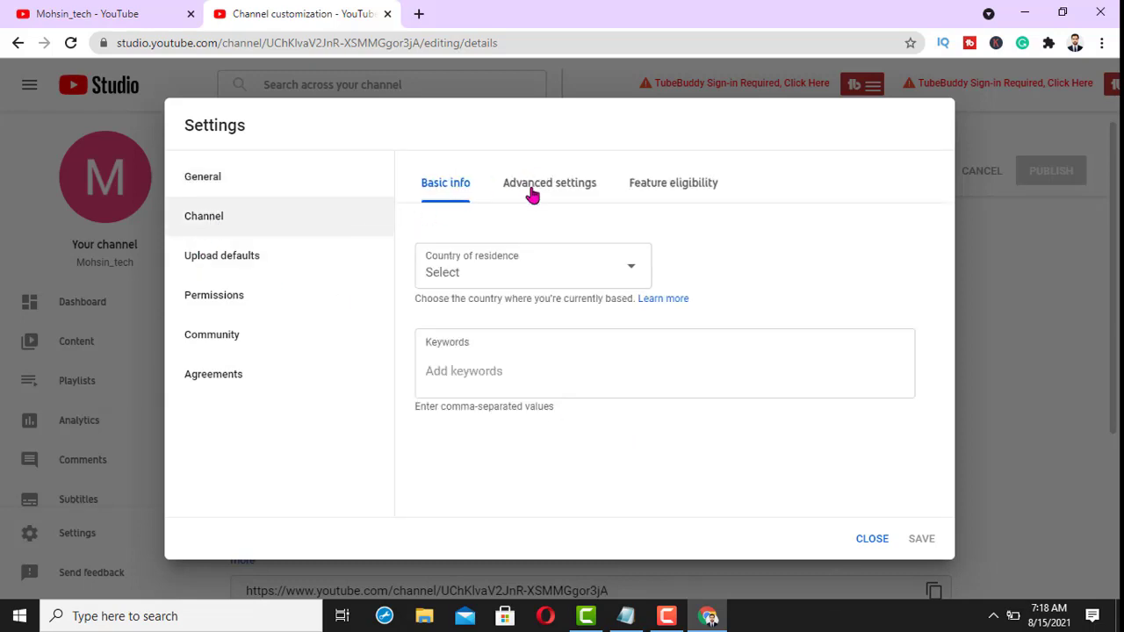
left_click(632, 274)
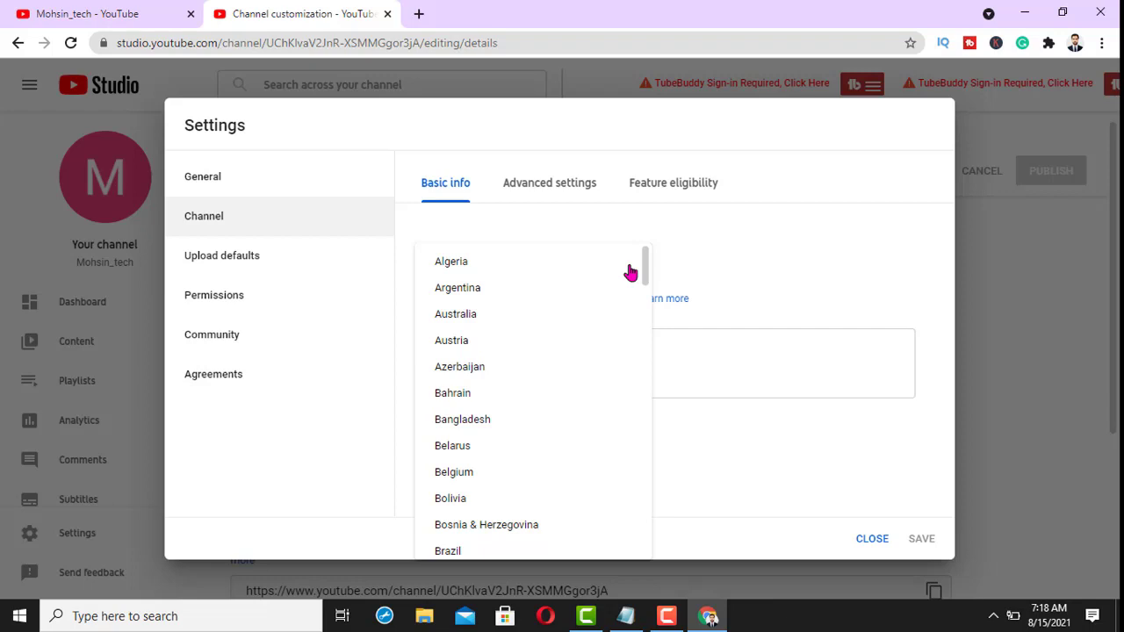
left_click(462, 422)
Step: Add the comma-separated keywords from the youtube channel.txt notes to the channel: Web design, Freelancing, Bangla Tutorials, Free Bangla Tutorial, Mohsin_teach
left_click(478, 368)
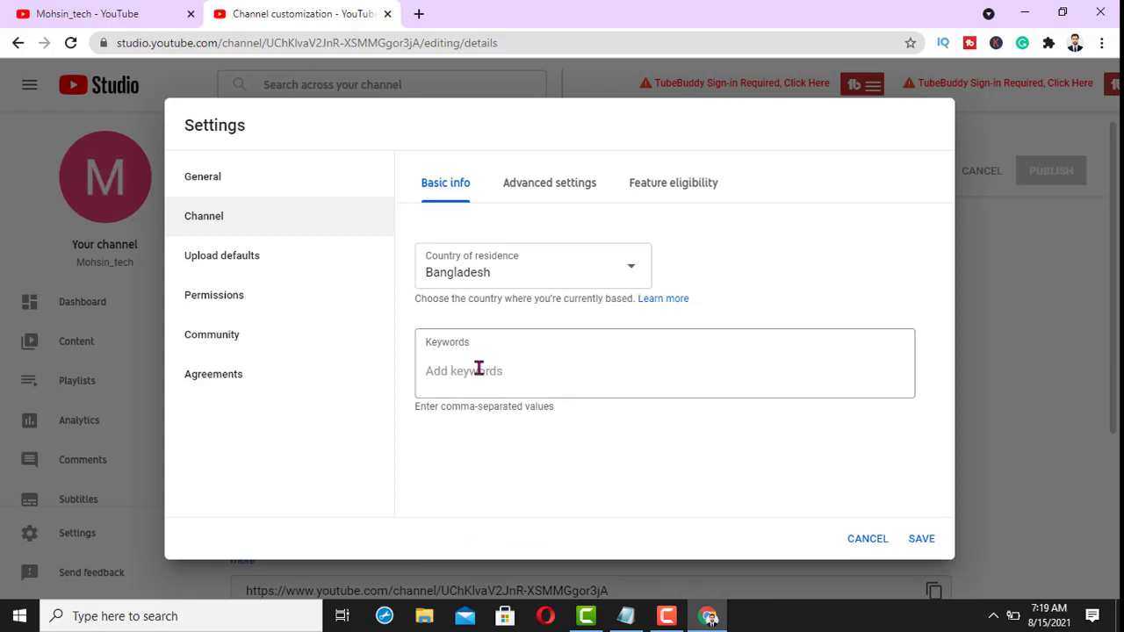
left_click(479, 368)
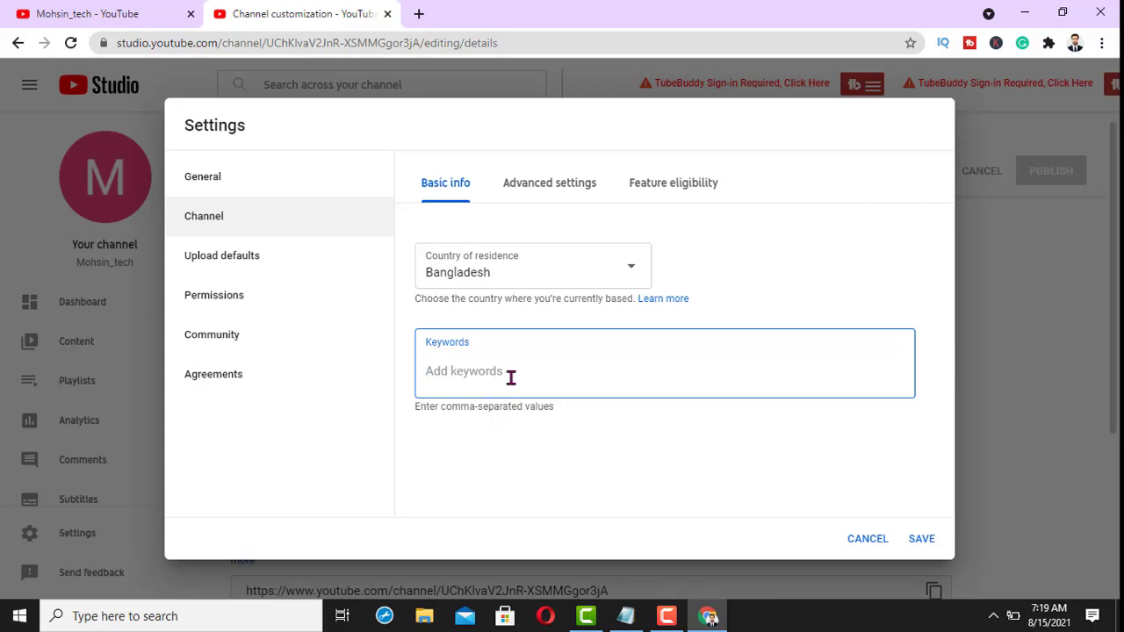
left_click(625, 616)
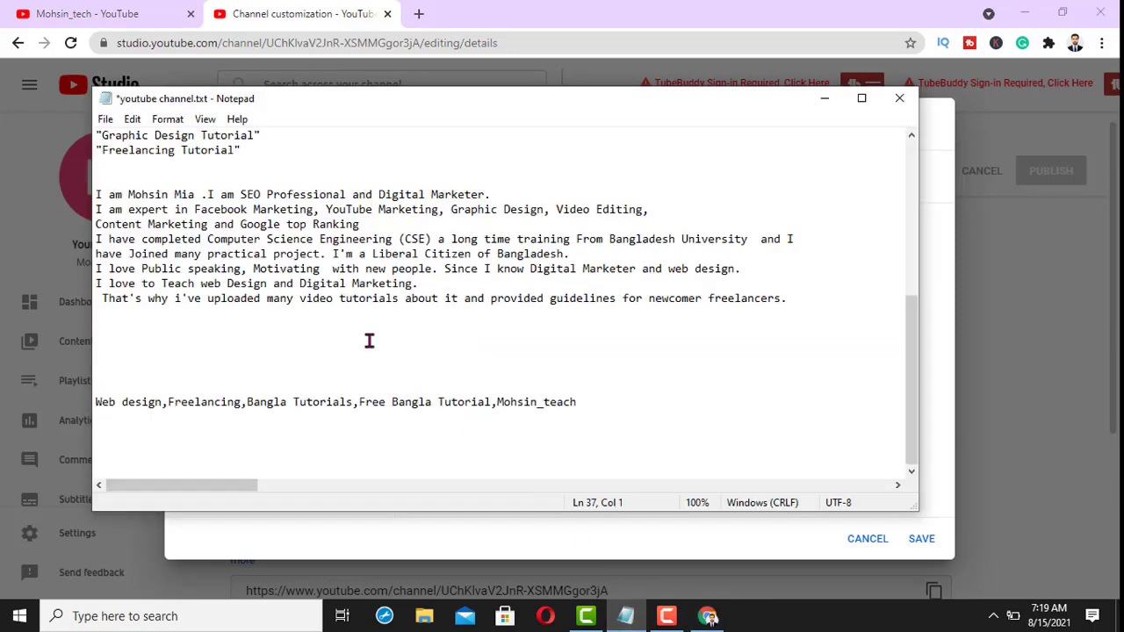
left_click(95, 402)
left_click_drag(136, 406, 557, 401)
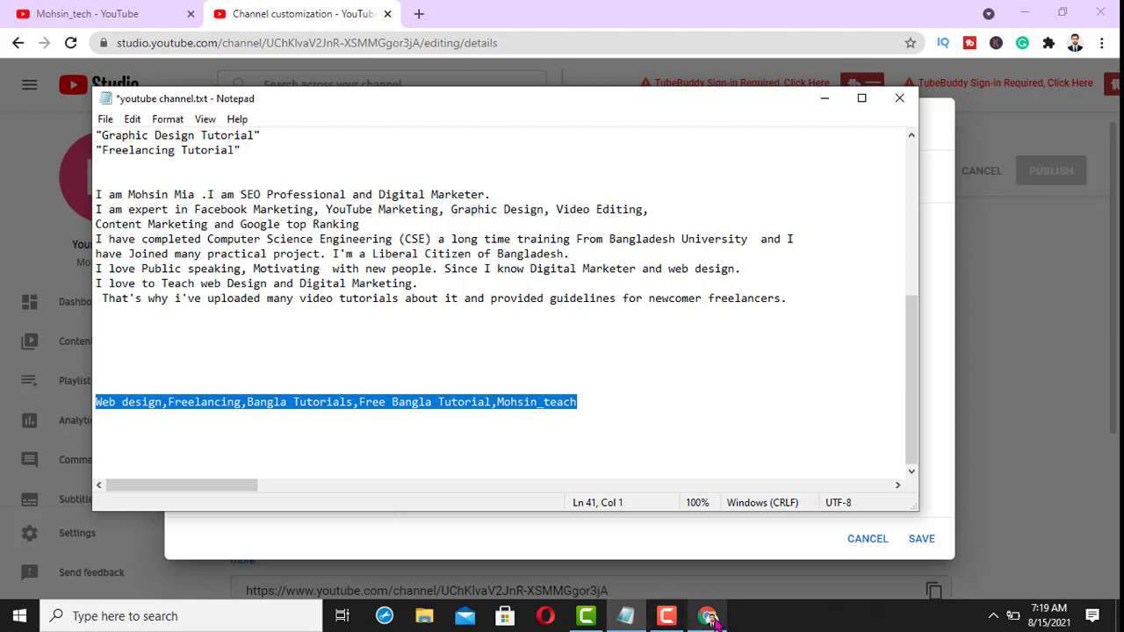
left_click(603, 550)
left_click(463, 355)
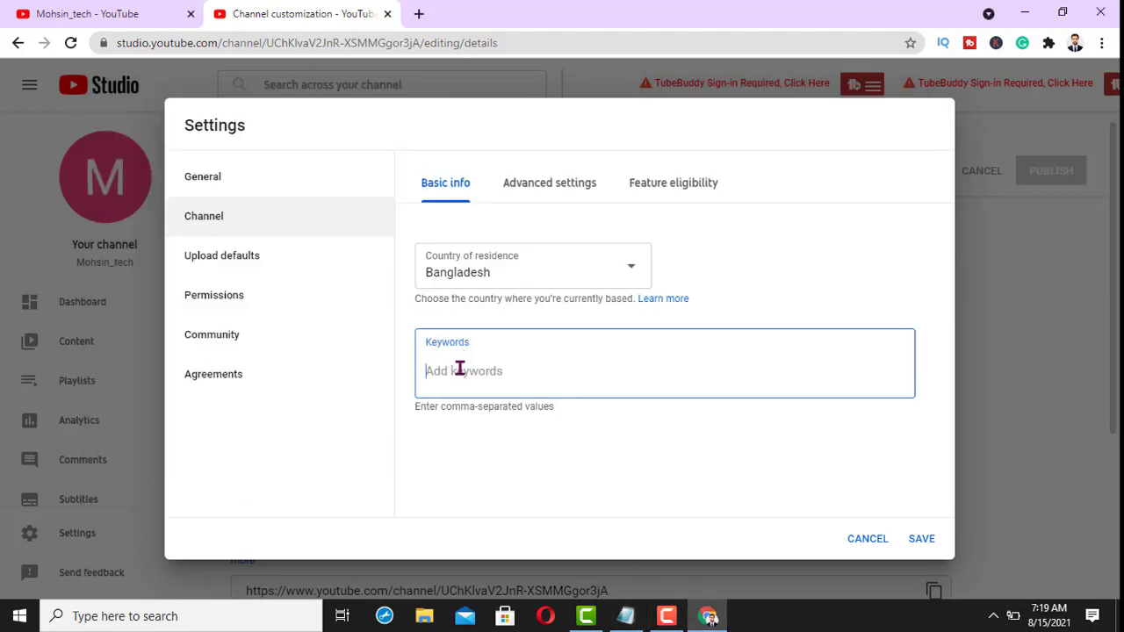
type("Web design, Freelancing, Bangla Tutorials, Free Bangla Tutorial, Mohsin_teach")
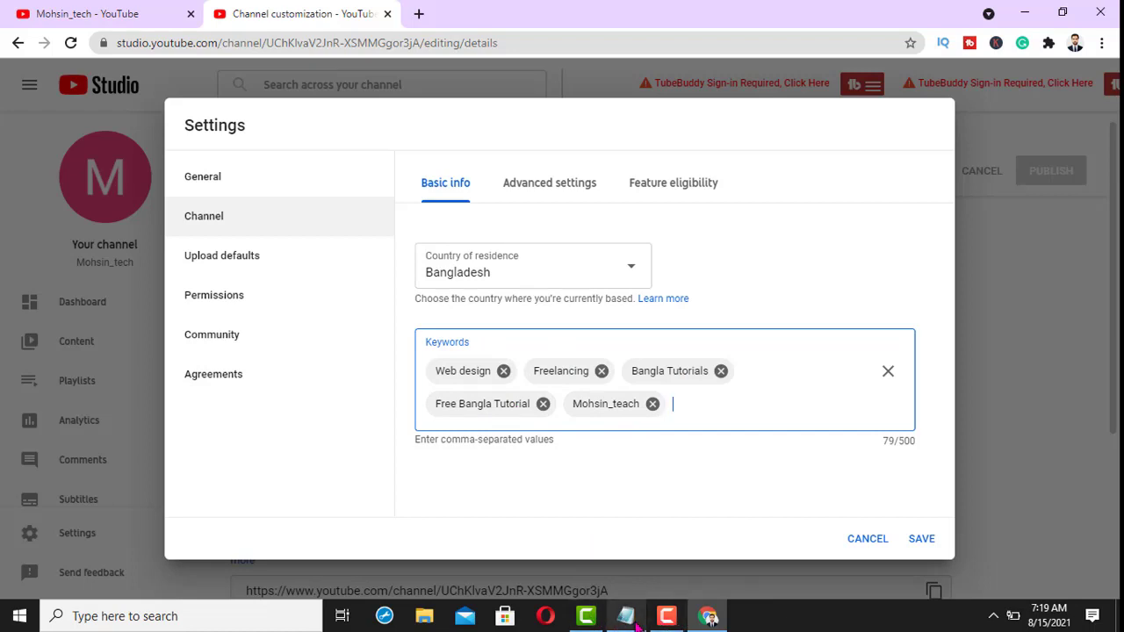
Step: Try to add the four Bangla keyword lines from the notes to the channel keywords in one go, and remove the combined entry
mouse_move(629, 620)
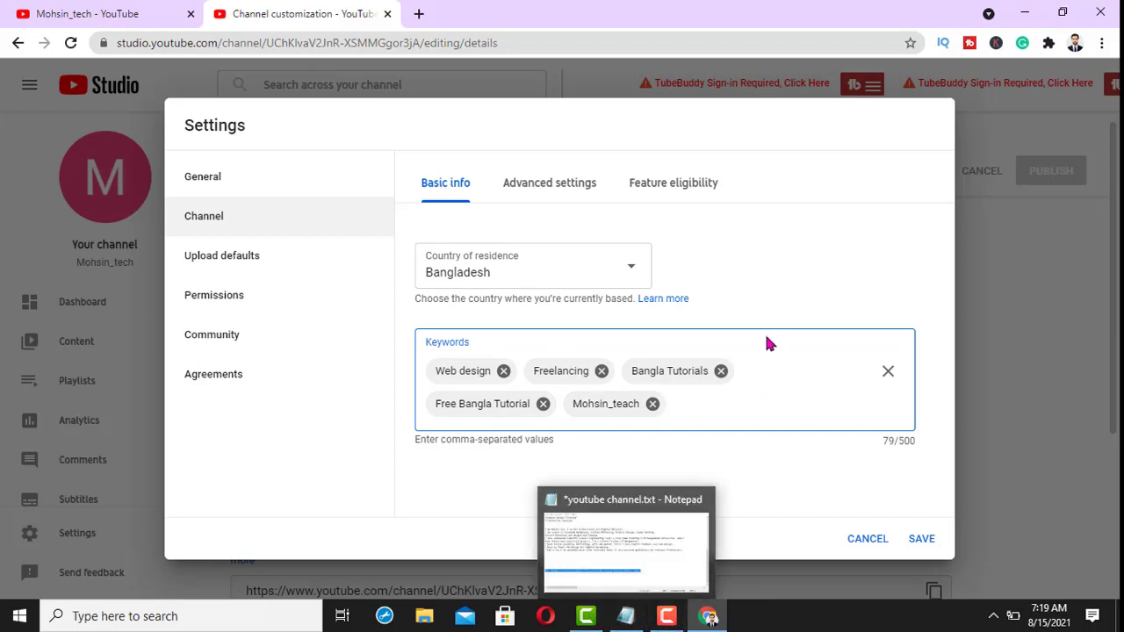
left_click(630, 620)
scroll(316, 271, "up", 6)
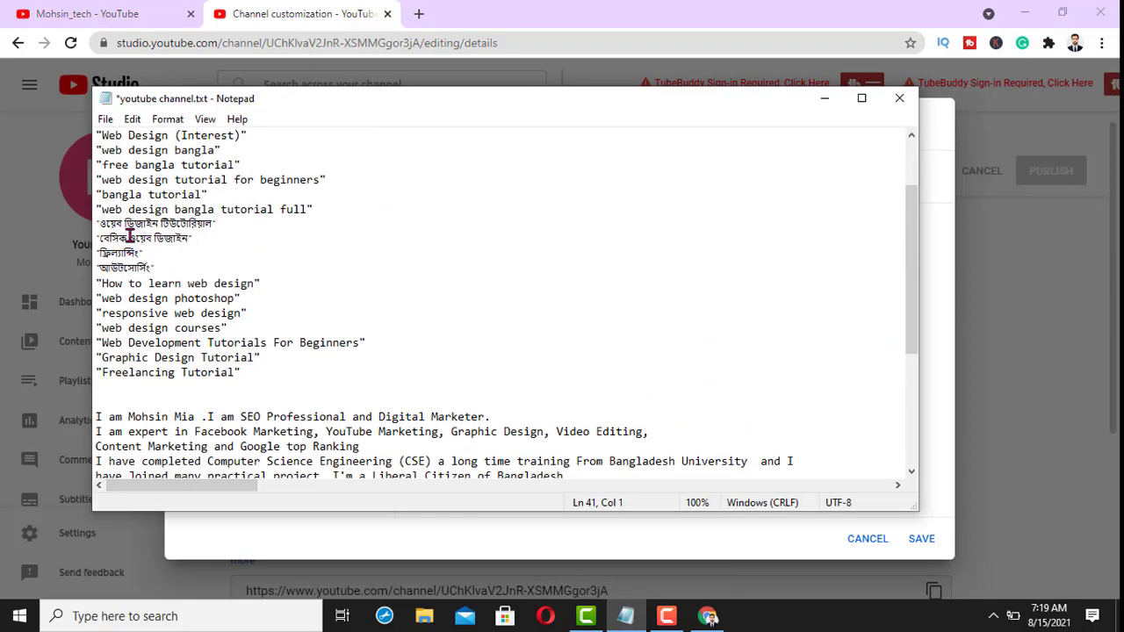
left_click_drag(95, 223, 166, 261)
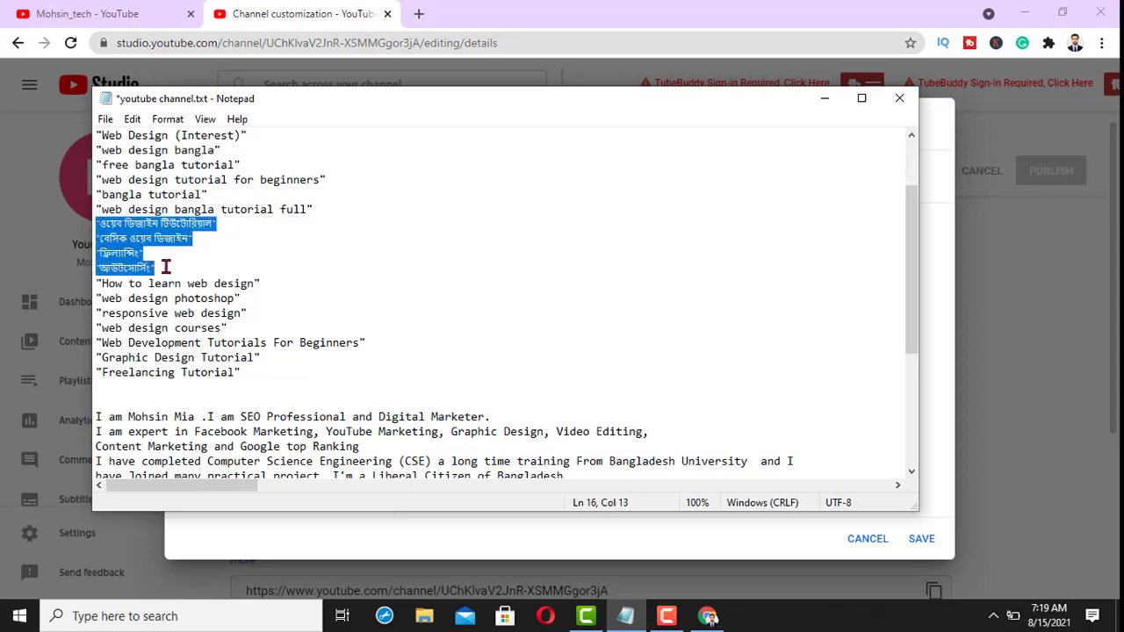
right_click(125, 254)
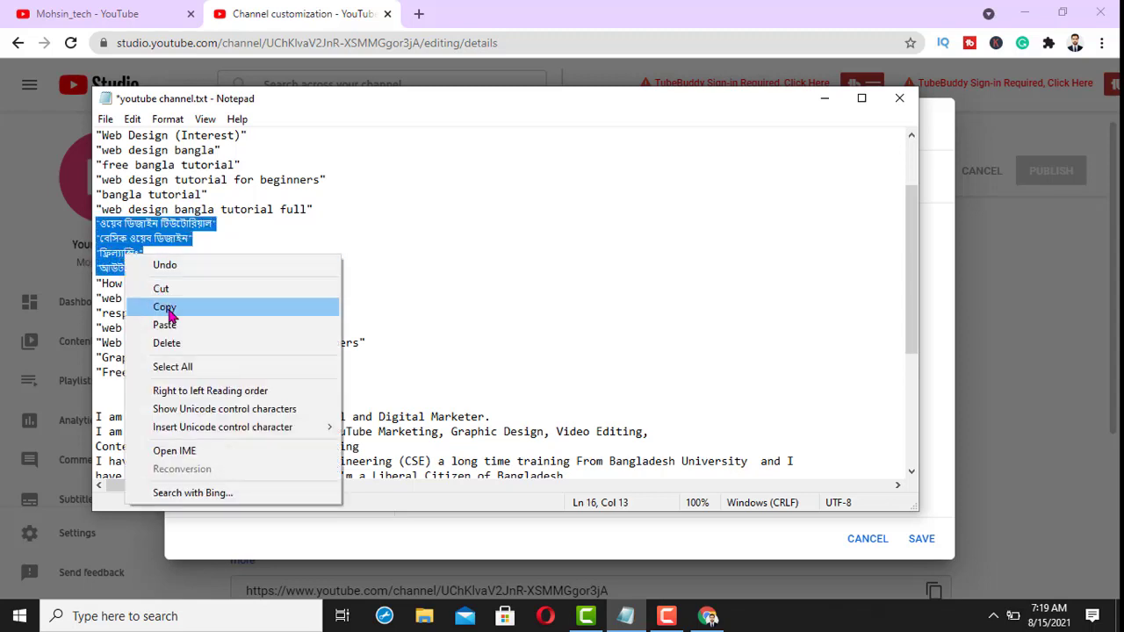
left_click(163, 306)
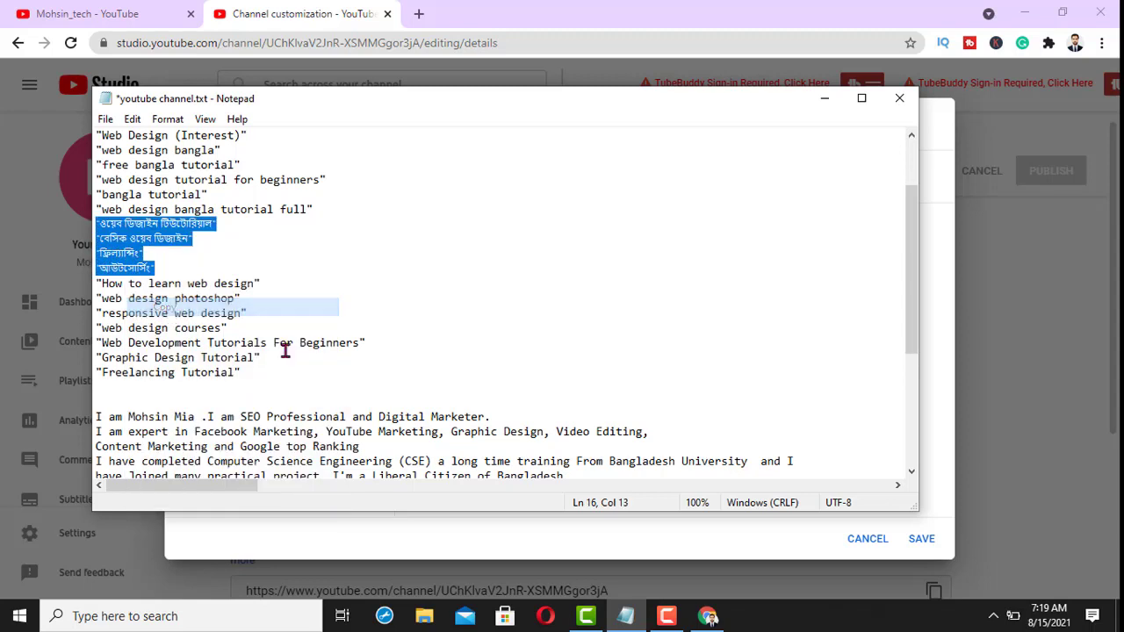
left_click(708, 617)
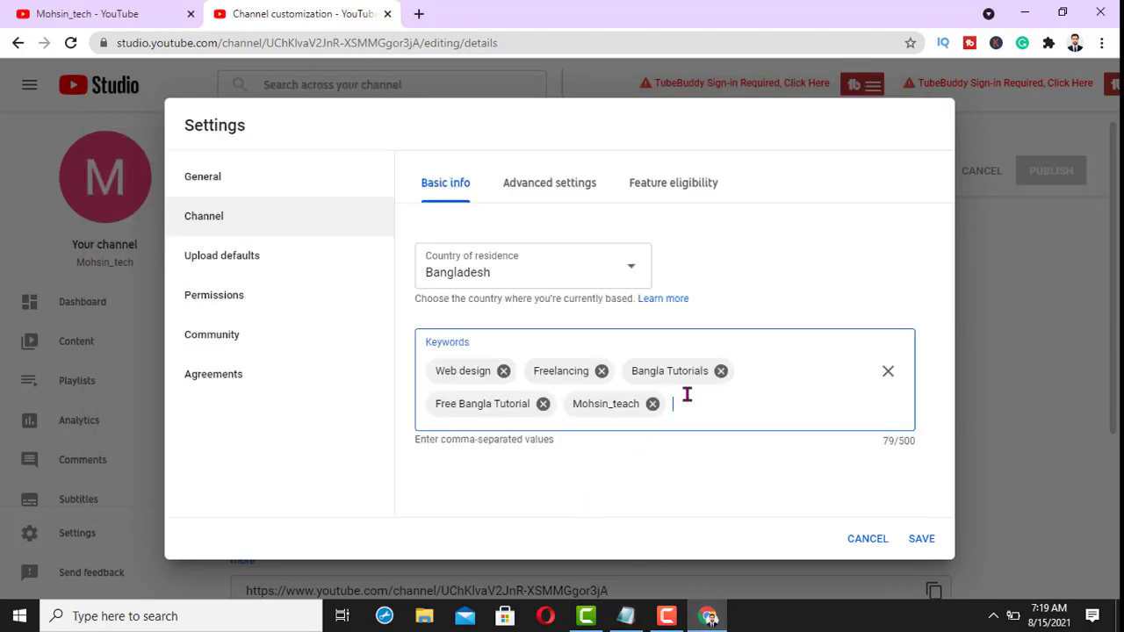
key("ctrl+v")
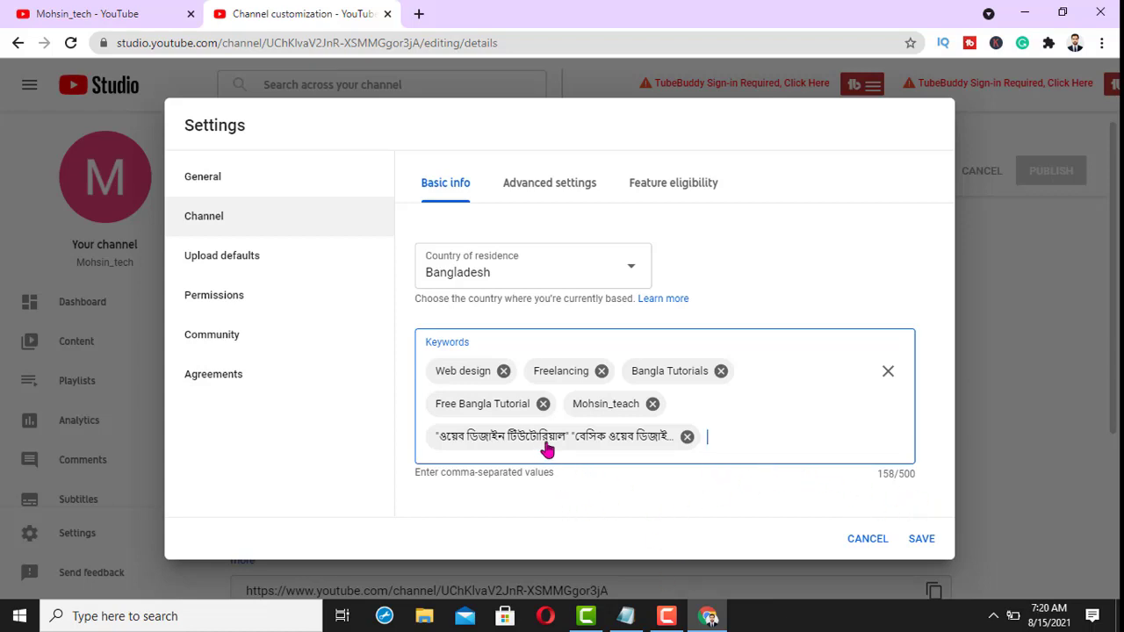
left_click(688, 438)
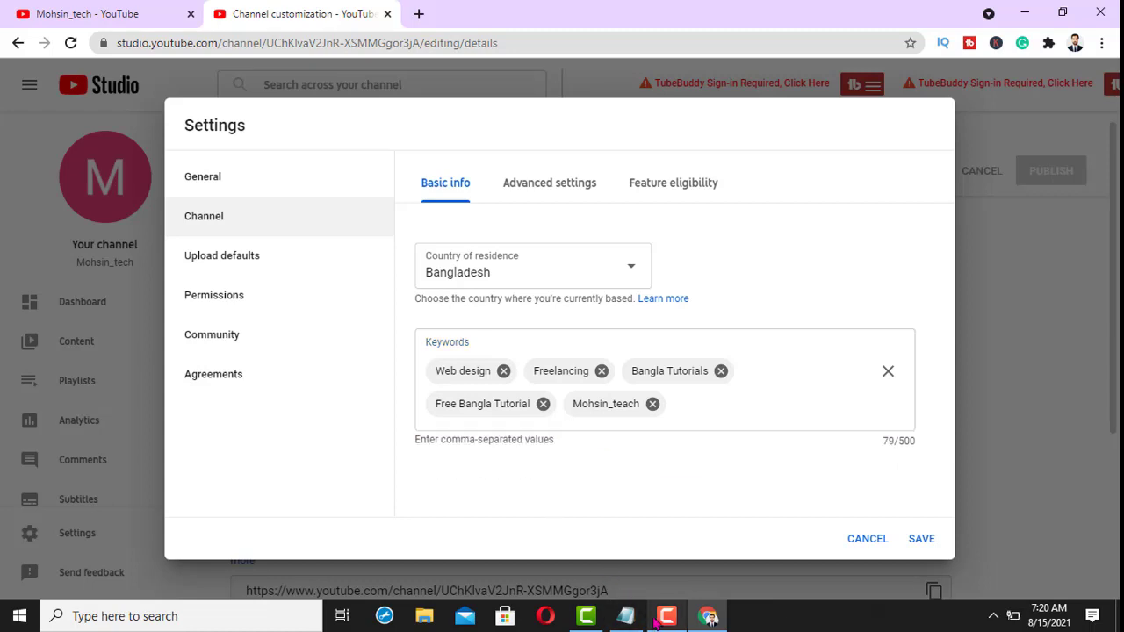
Step: Copy "ওয়েব ডিজাইন টিউটোরিয়াল with its opening quotation mark from the notes and add it as a channel keyword
left_click(626, 616)
left_click(227, 258)
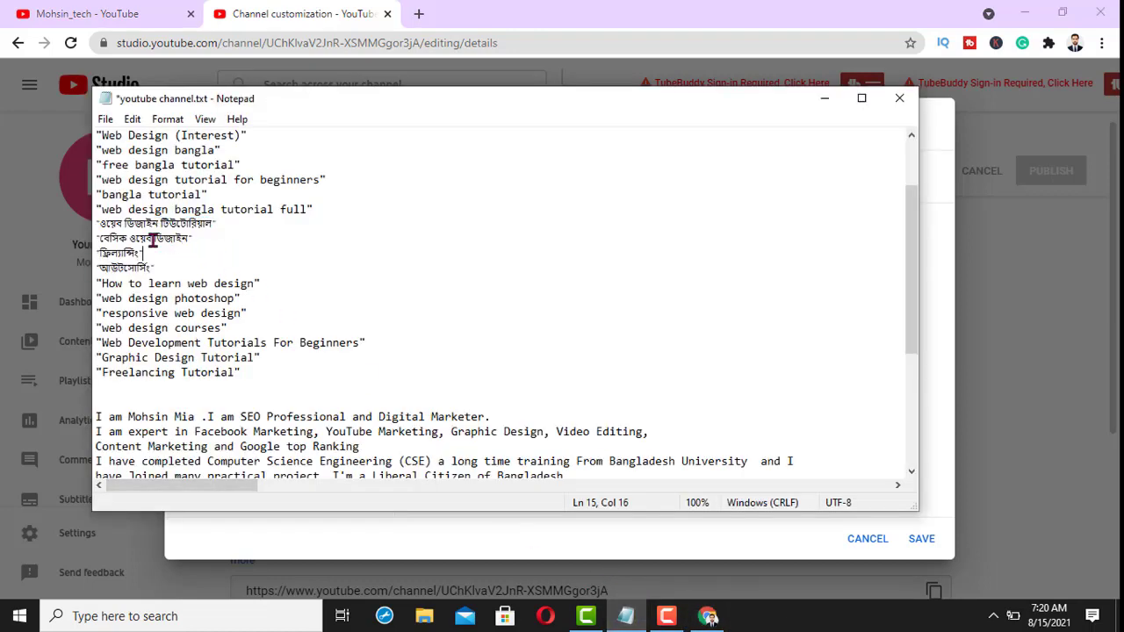
left_click_drag(97, 223, 213, 225)
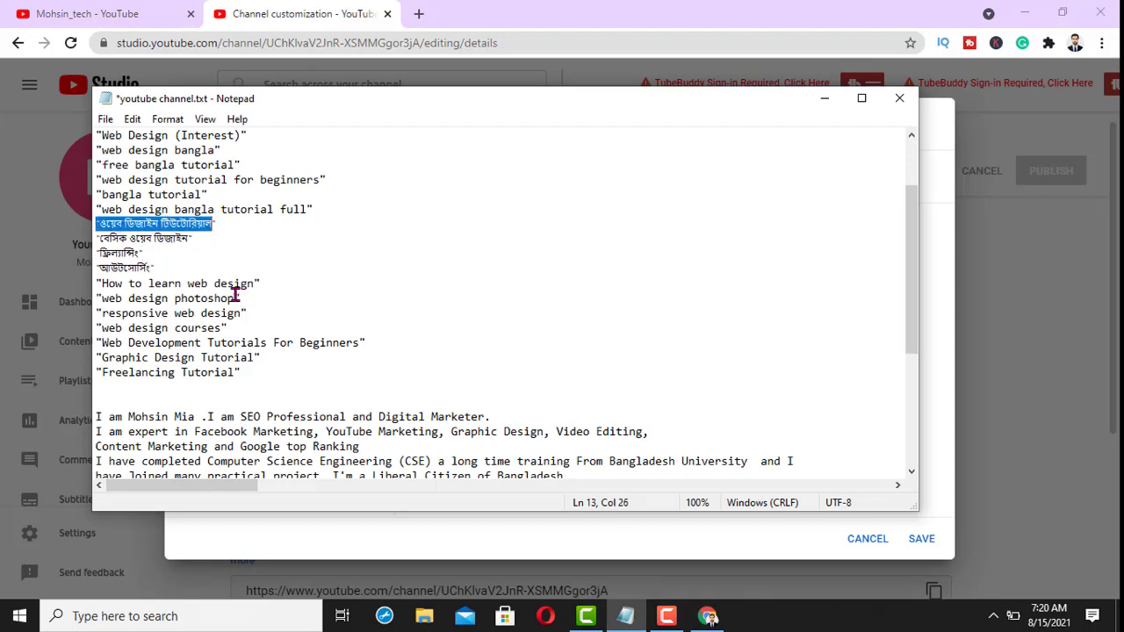
left_click(708, 617)
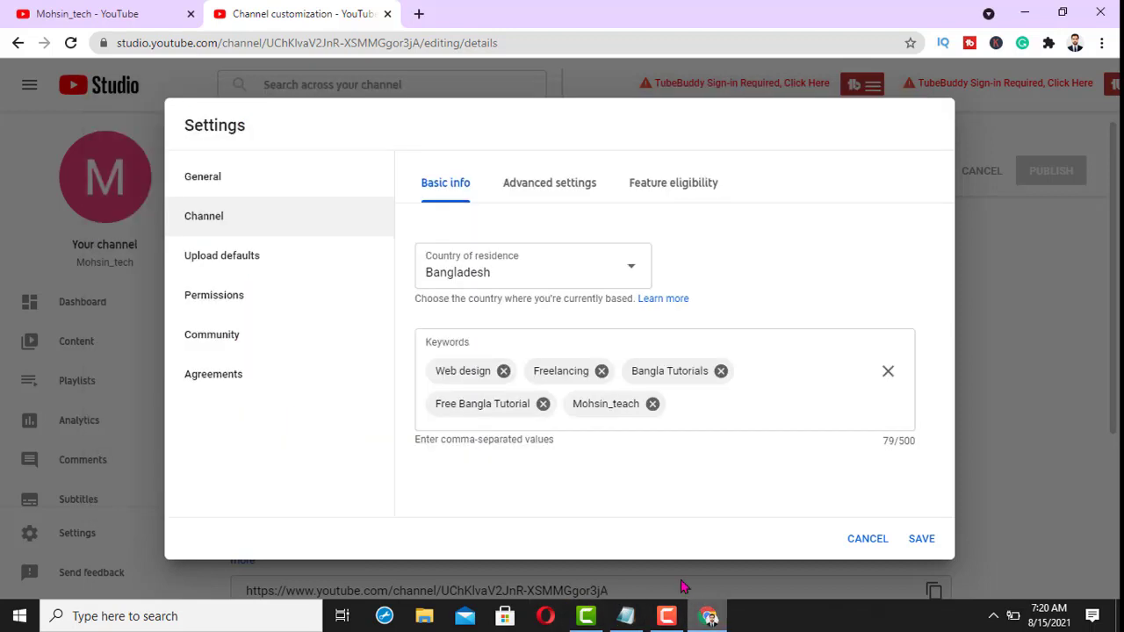
left_click(694, 403)
key("ctrl+v")
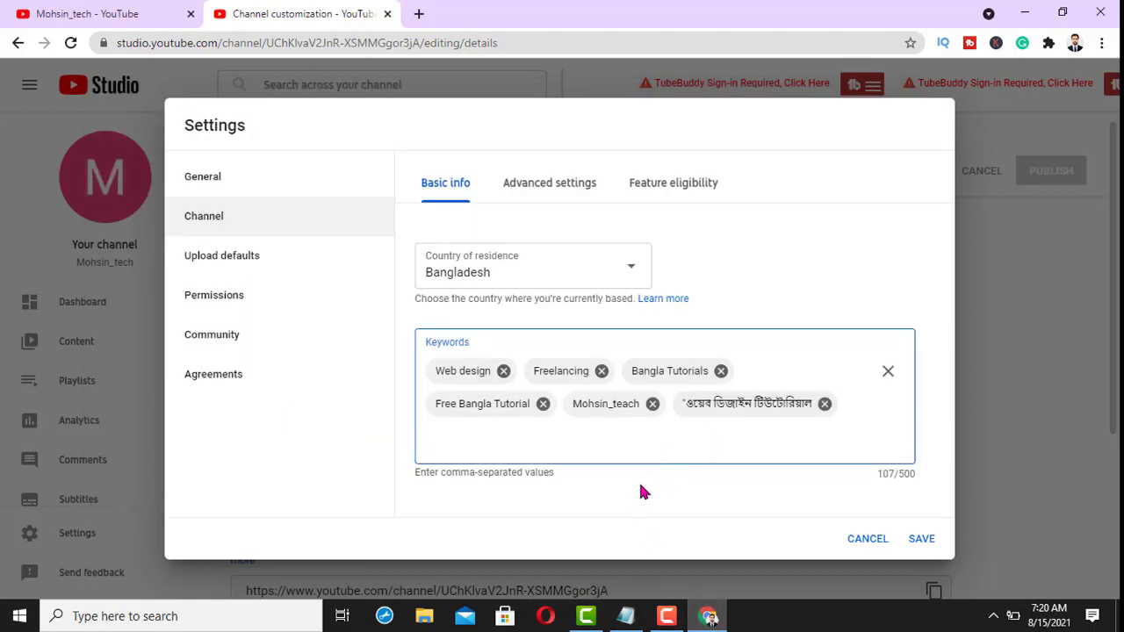
Step: Copy বেসিক ওয়েব ডিজাইন without quotation marks from the notes and add it as a channel keyword
left_click(626, 616)
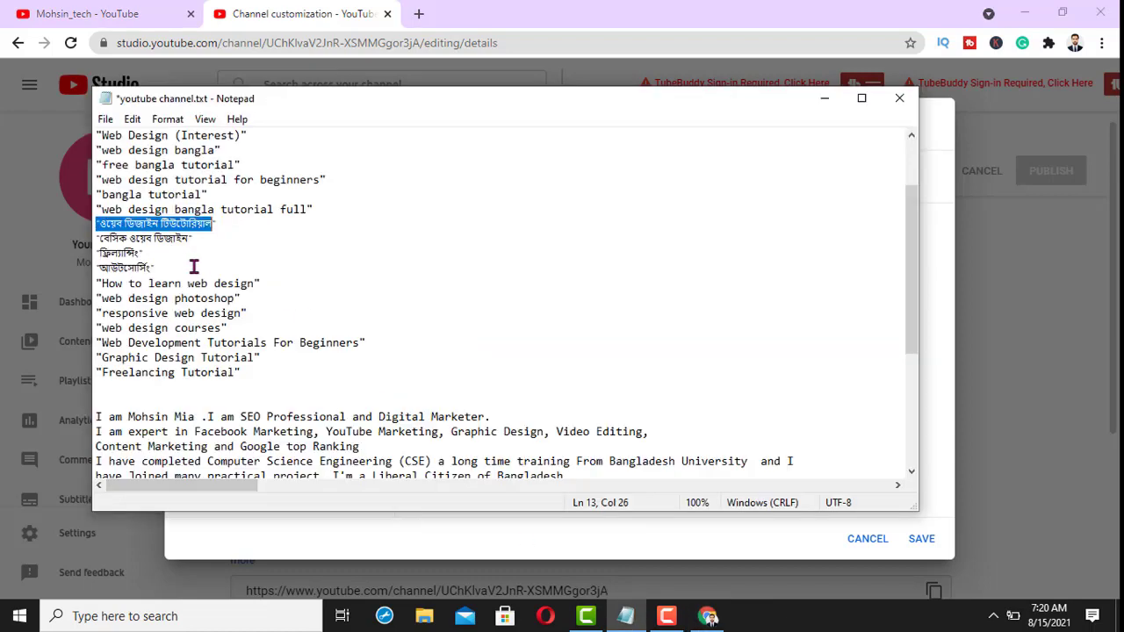
left_click(206, 238)
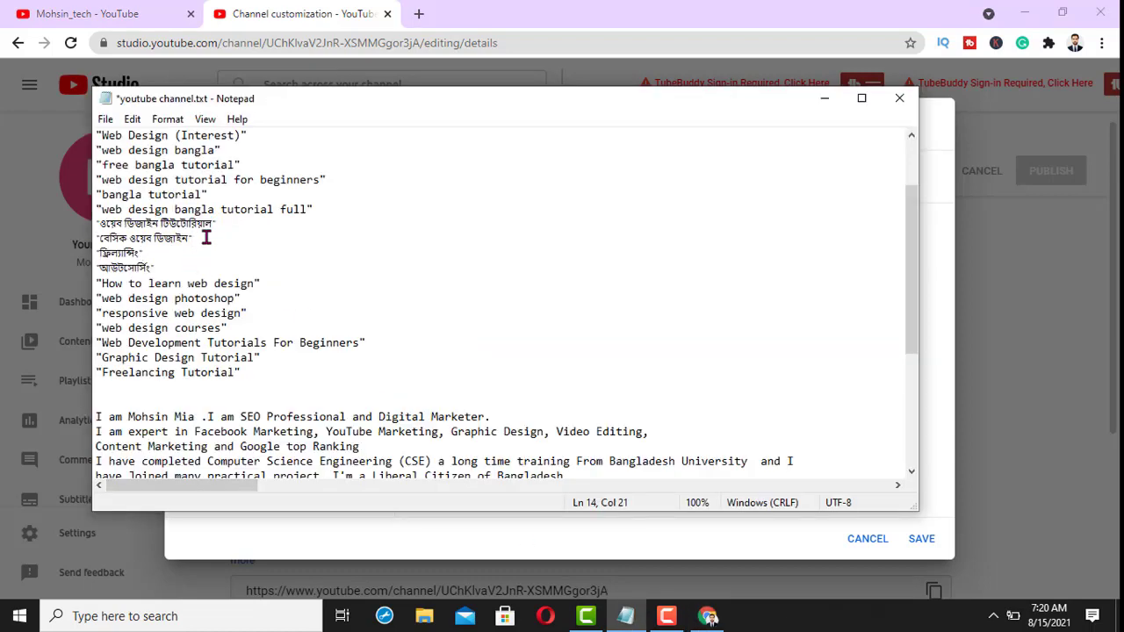
key("Left")
key("shift+Left")
key("shift+Left")
key("shift+Left")
key("shift+Left")
key("shift+Left")
key("shift+Left")
key("shift+Left")
key("shift+Left")
key("shift+Left")
key("shift+Left")
key("shift+Left")
key("shift+Left")
key("shift+Left")
key("shift+Left")
key("shift+Left")
key("shift+Left")
key("shift+Left")
key("shift+Left")
key("ctrl+c")
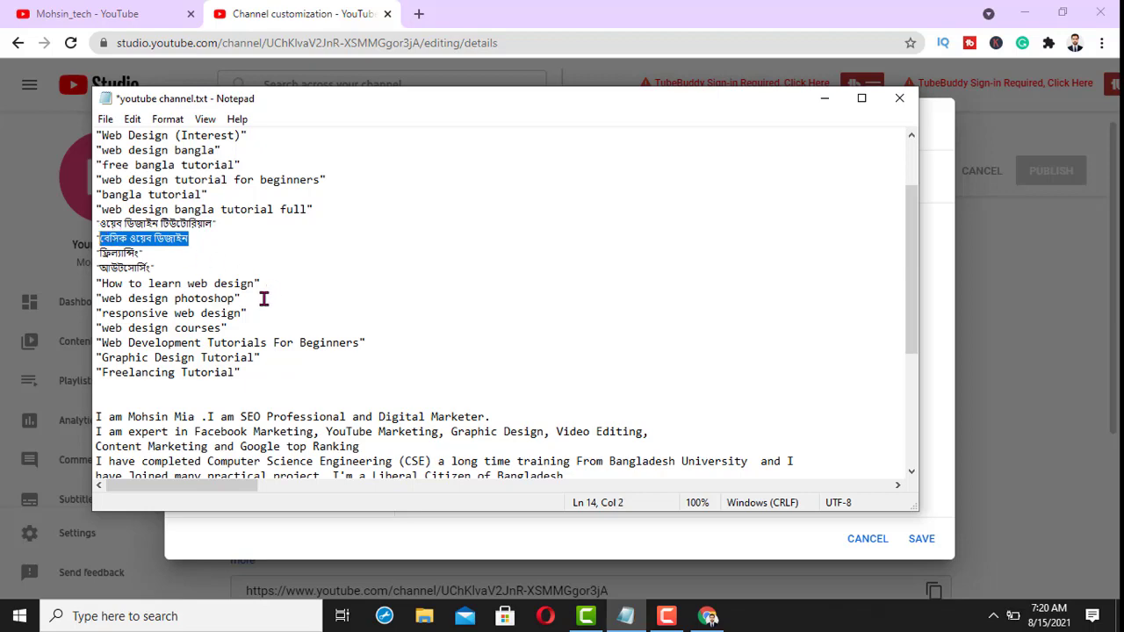
left_click(708, 616)
left_click(606, 437)
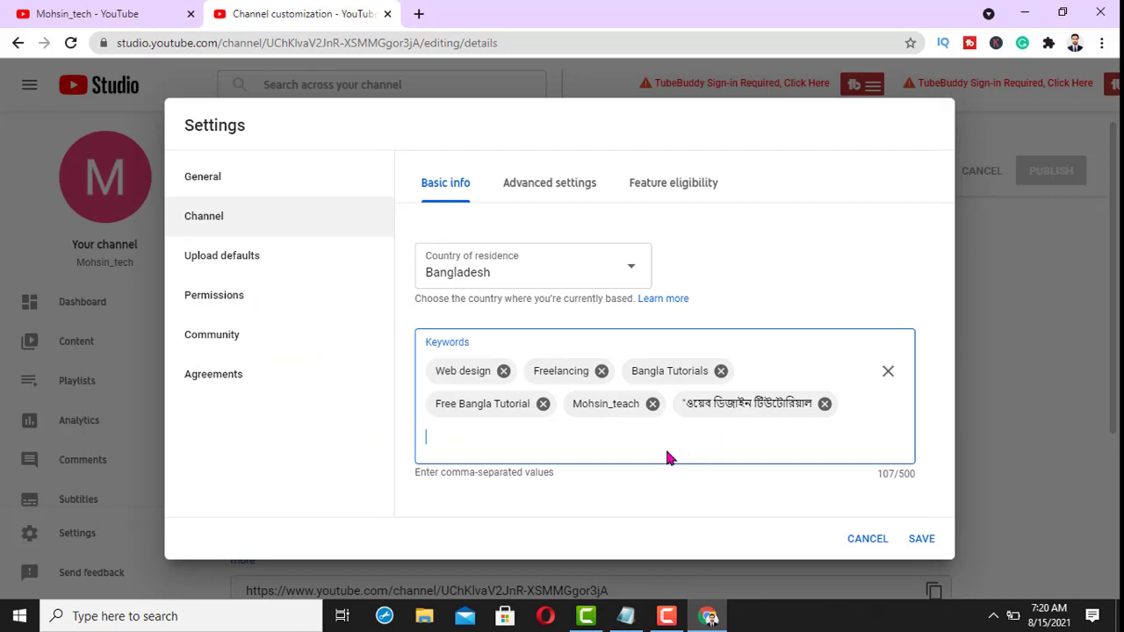
key("ctrl+v")
key("Return")
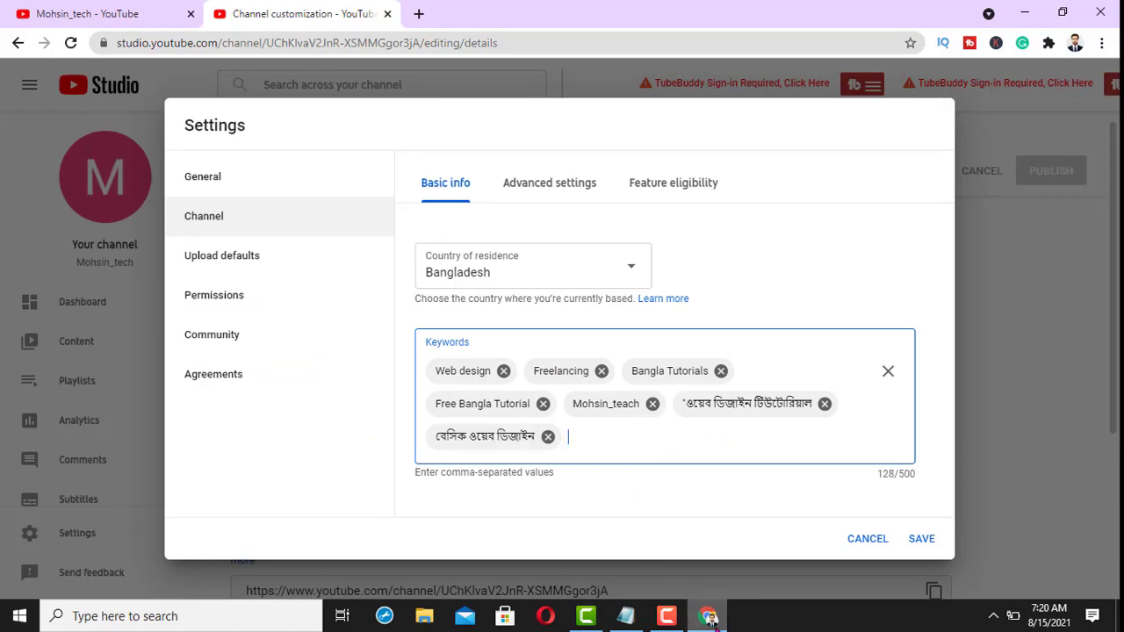
Step: Copy আউটসোর্সিং without quotation marks from the notes and add it as a channel keyword
left_click(627, 618)
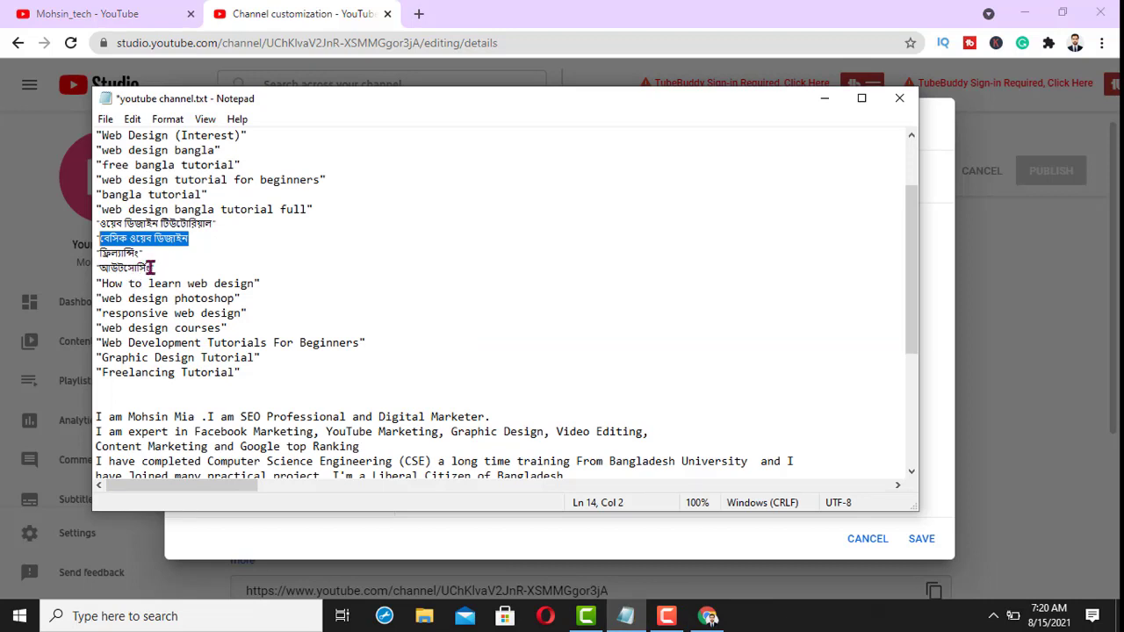
left_click_drag(151, 267, 96, 269)
key("ctrl+c")
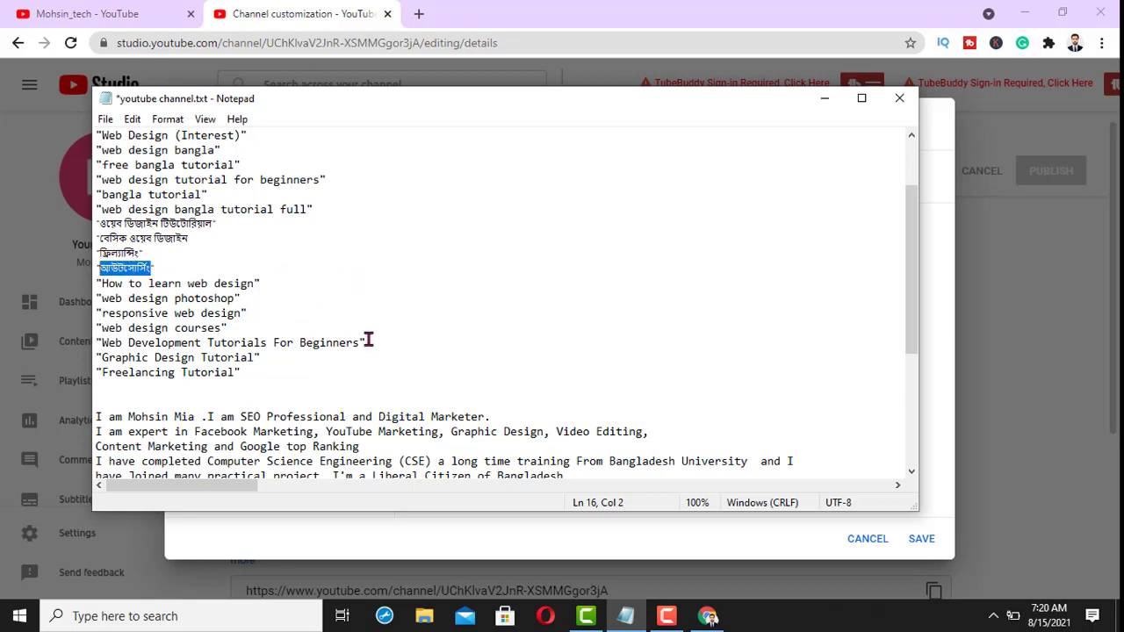
left_click(710, 617)
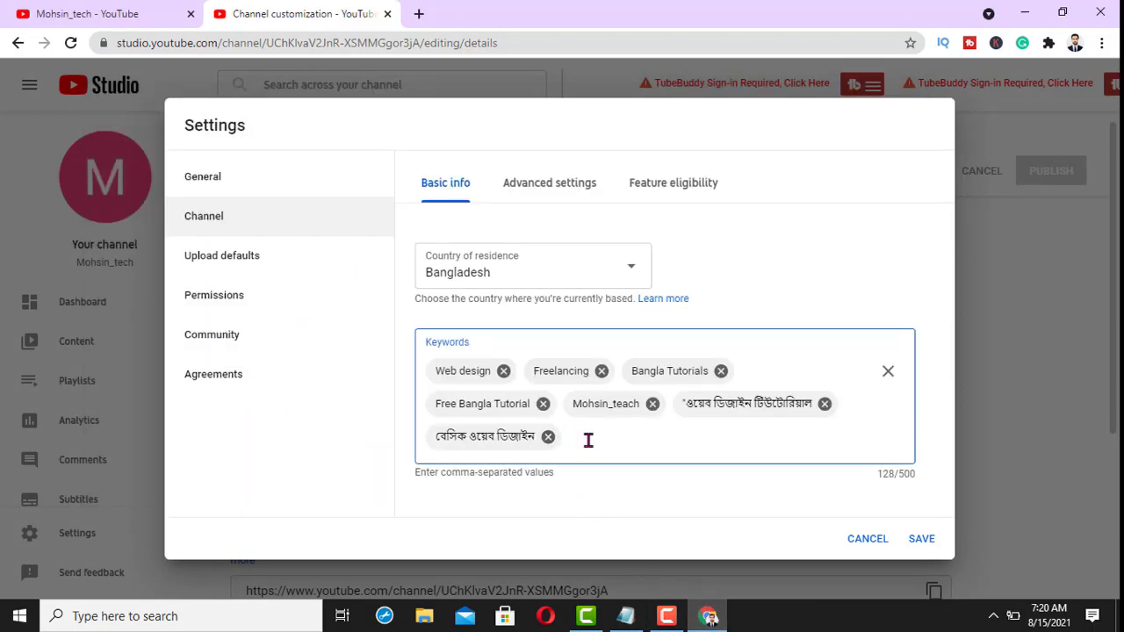
key("ctrl+v")
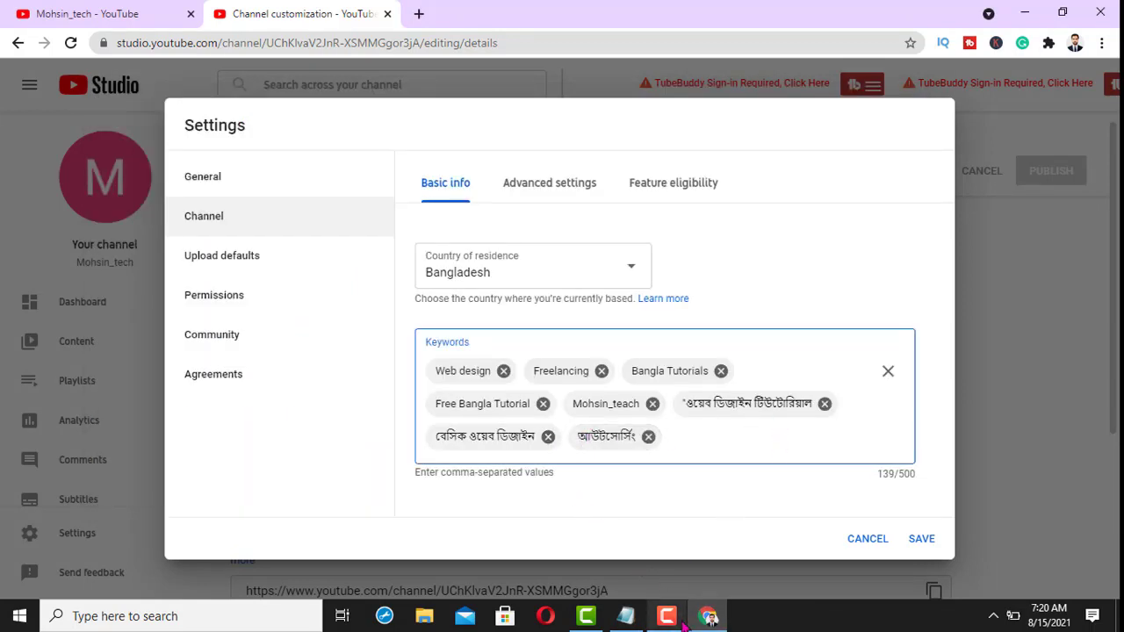
Step: Copy "web design bangla" without its quotation marks from the notes and add it as a channel keyword
left_click(626, 616)
left_click_drag(217, 151, 102, 151)
key("ctrl+c")
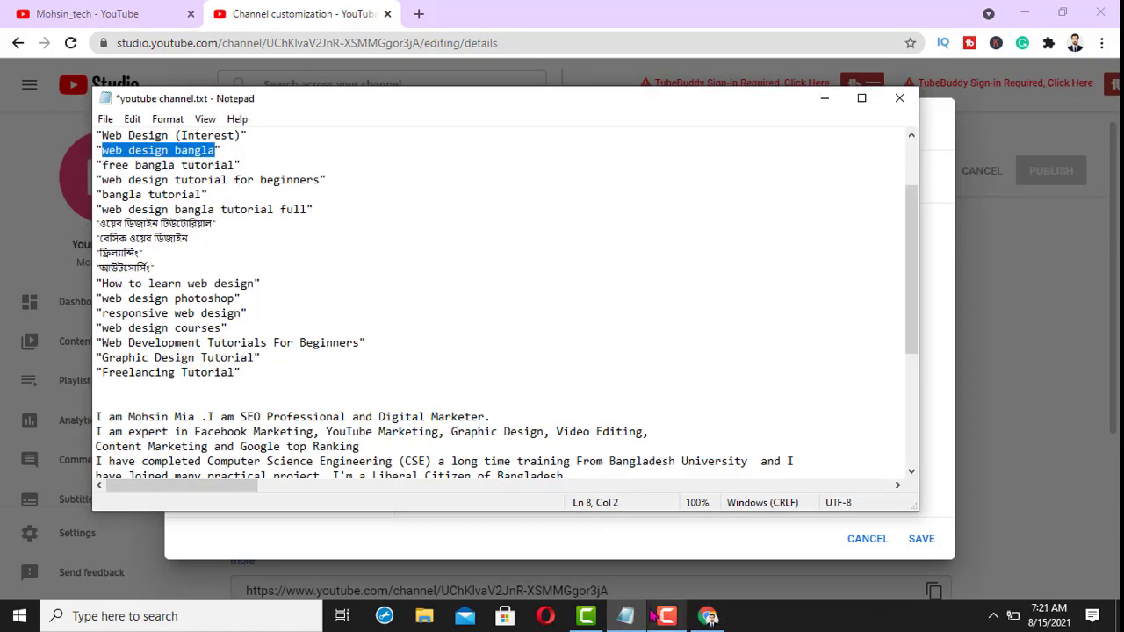
left_click(707, 615)
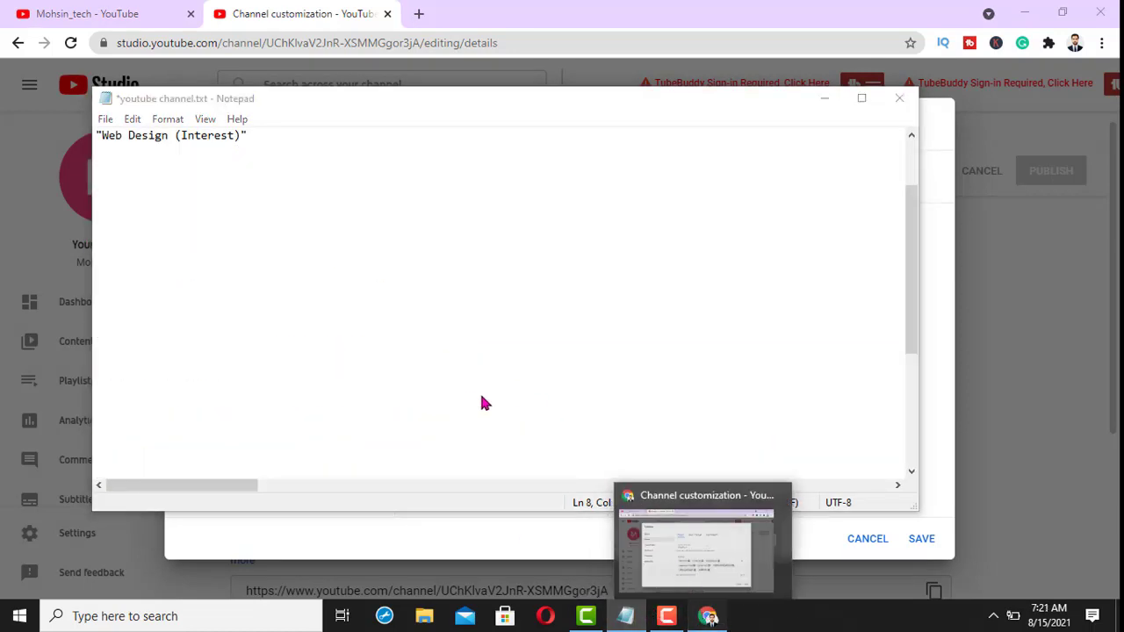
left_click(678, 440)
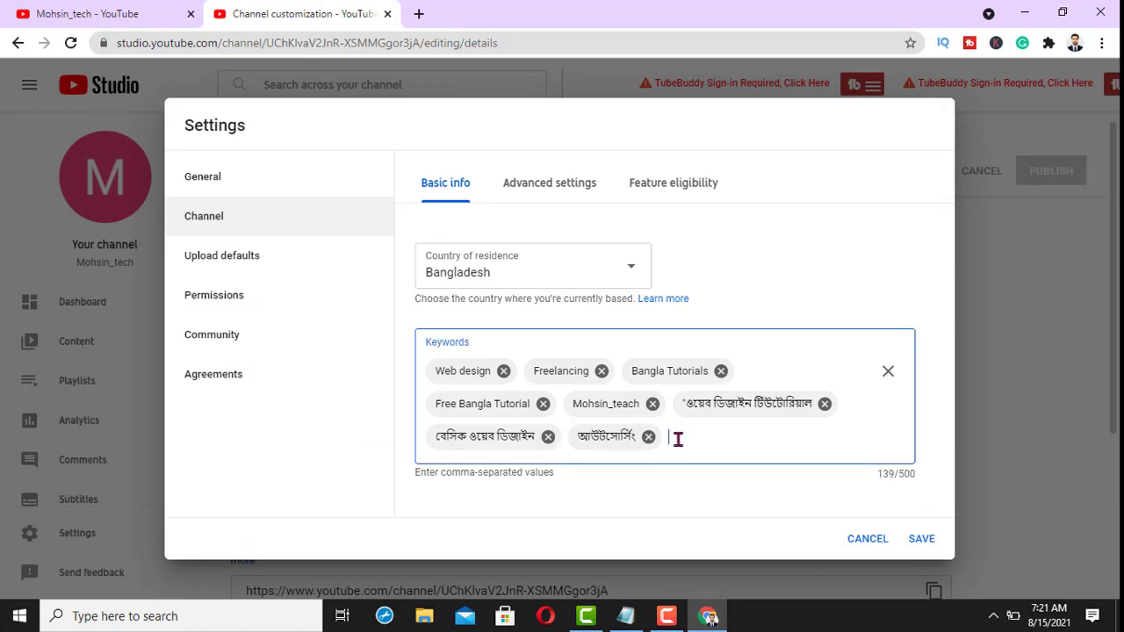
key("ctrl+v")
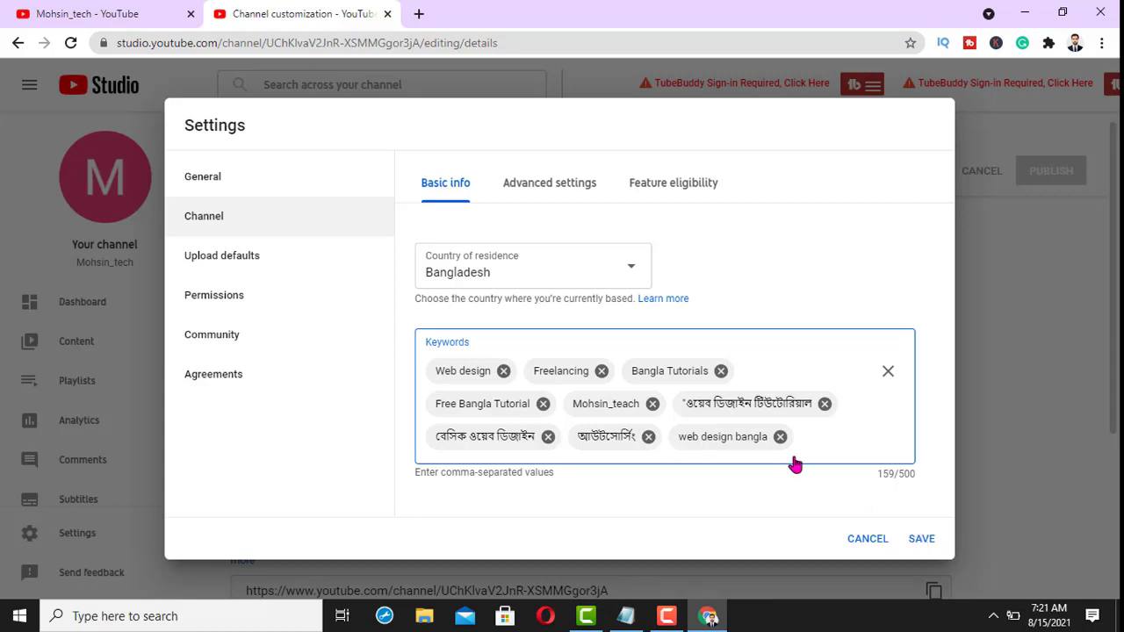
Step: Save the channel settings with the country of residence and the added keywords
key("Escape")
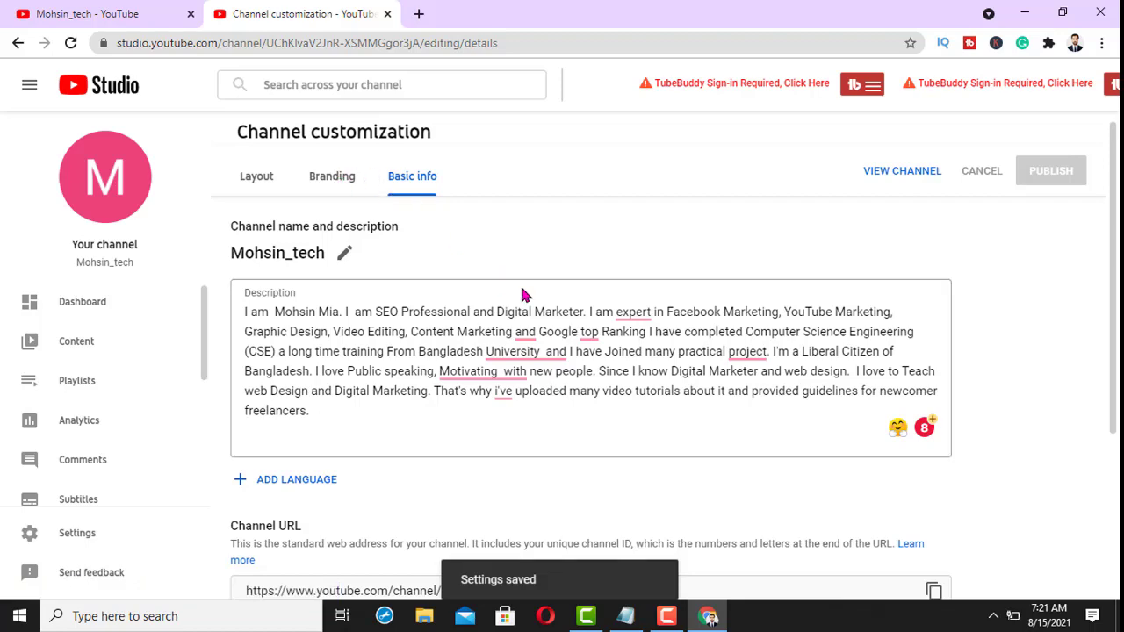
Step: Reopen the channel settings, examine the advanced settings for audience, captions, subscriber count and ads plus the feature eligibility, and close them
scroll(522, 299, "down", 2)
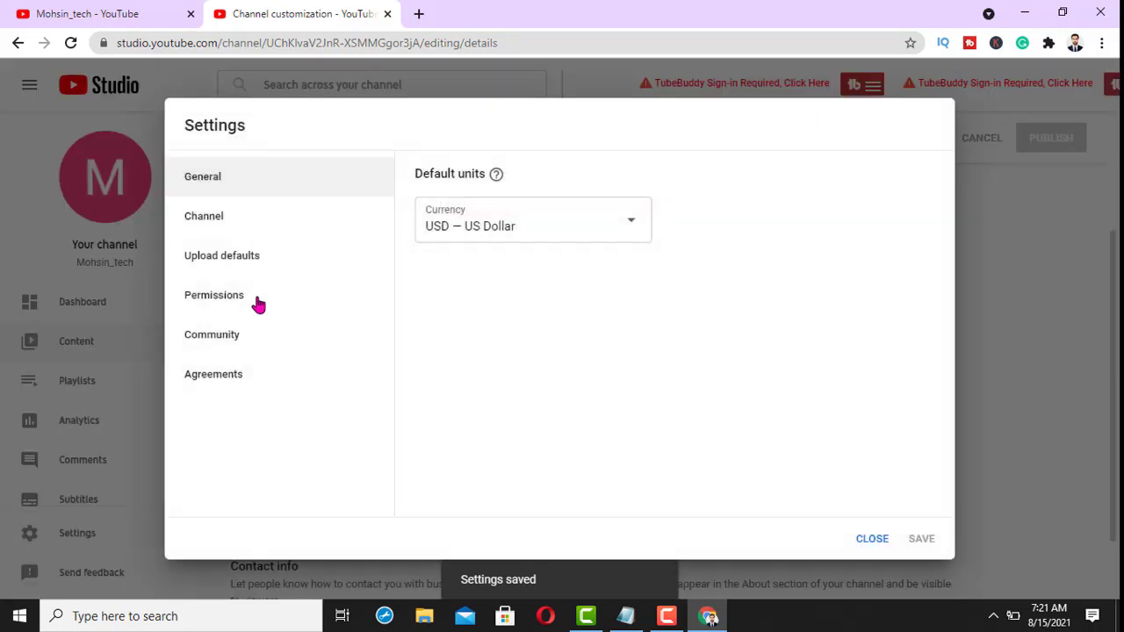
left_click(212, 221)
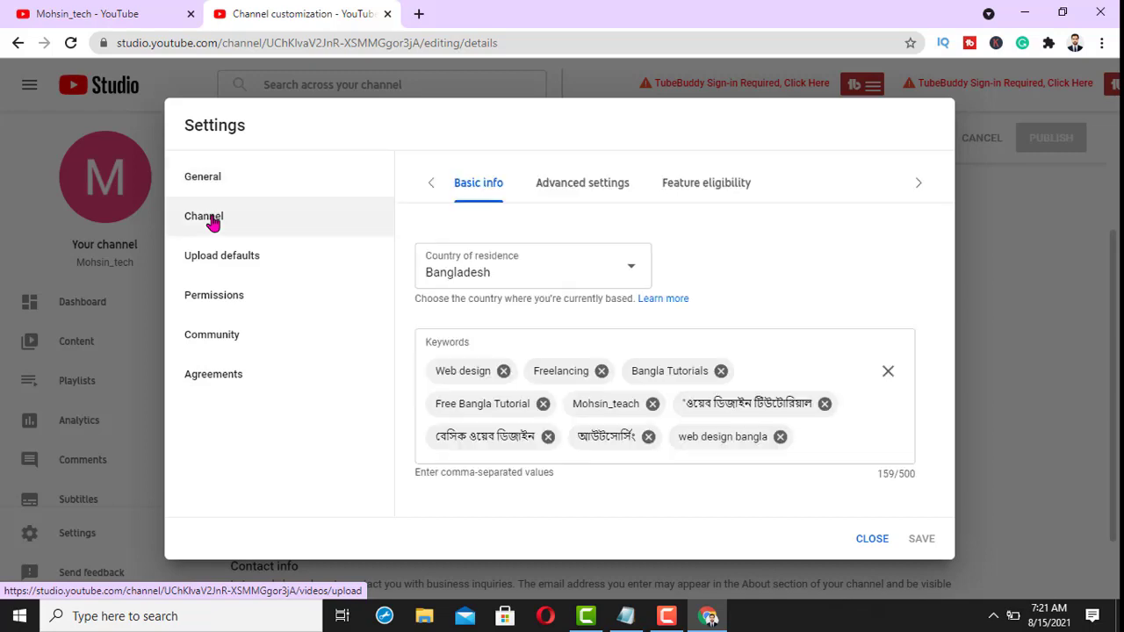
left_click(549, 187)
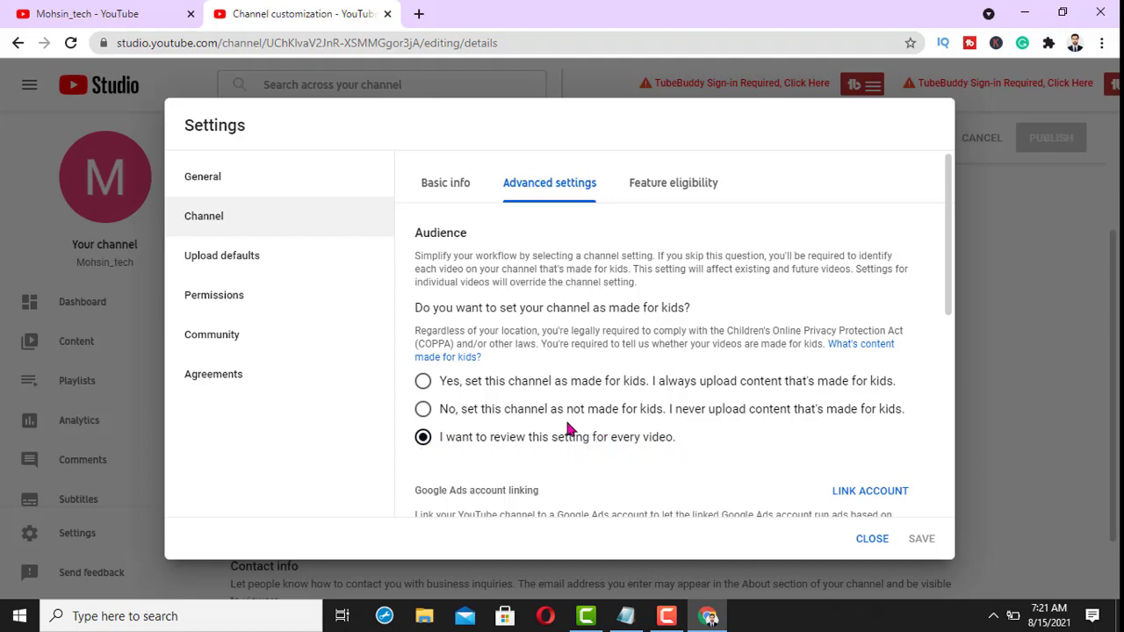
scroll(615, 404, "down", 2)
scroll(636, 395, "up", 2)
scroll(597, 428, "down", 3)
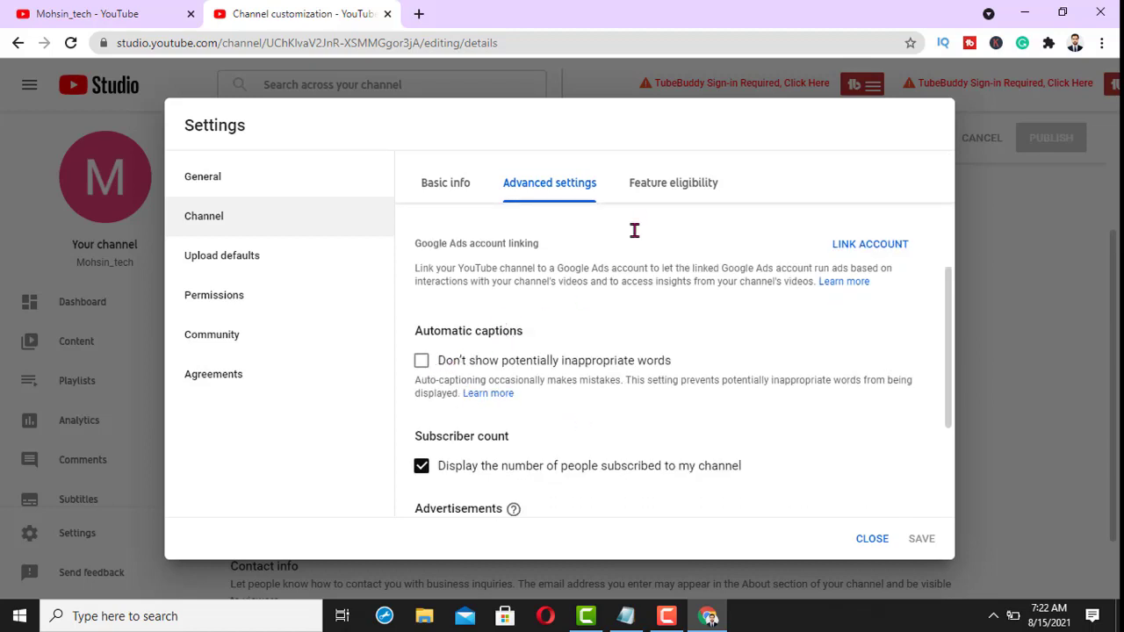
left_click(663, 191)
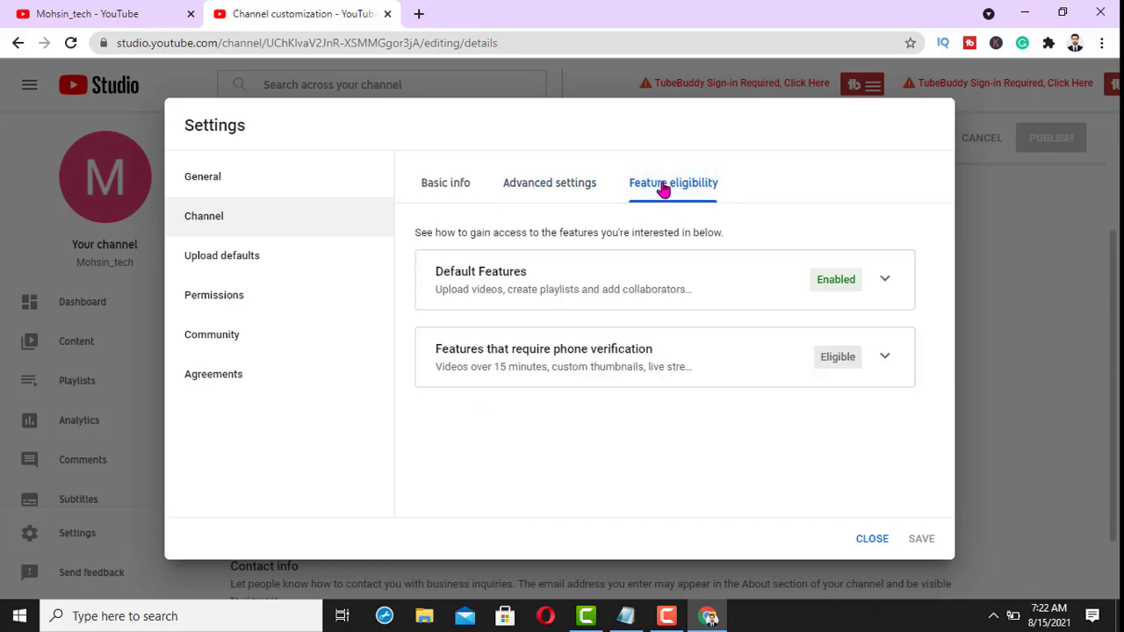
left_click(577, 190)
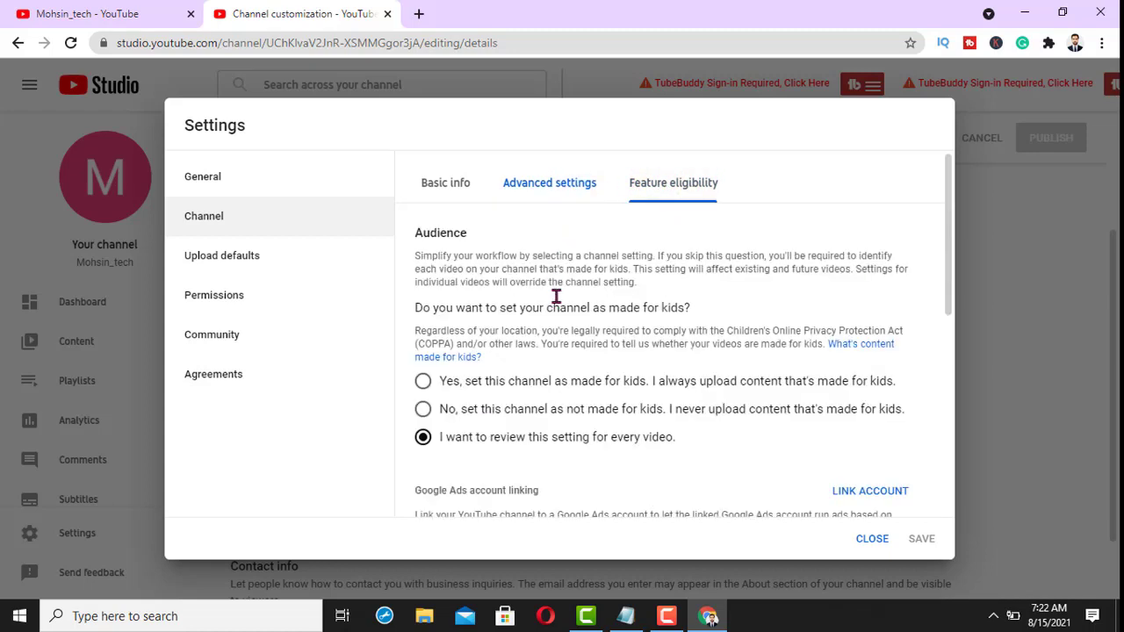
scroll(510, 429, "down", 4)
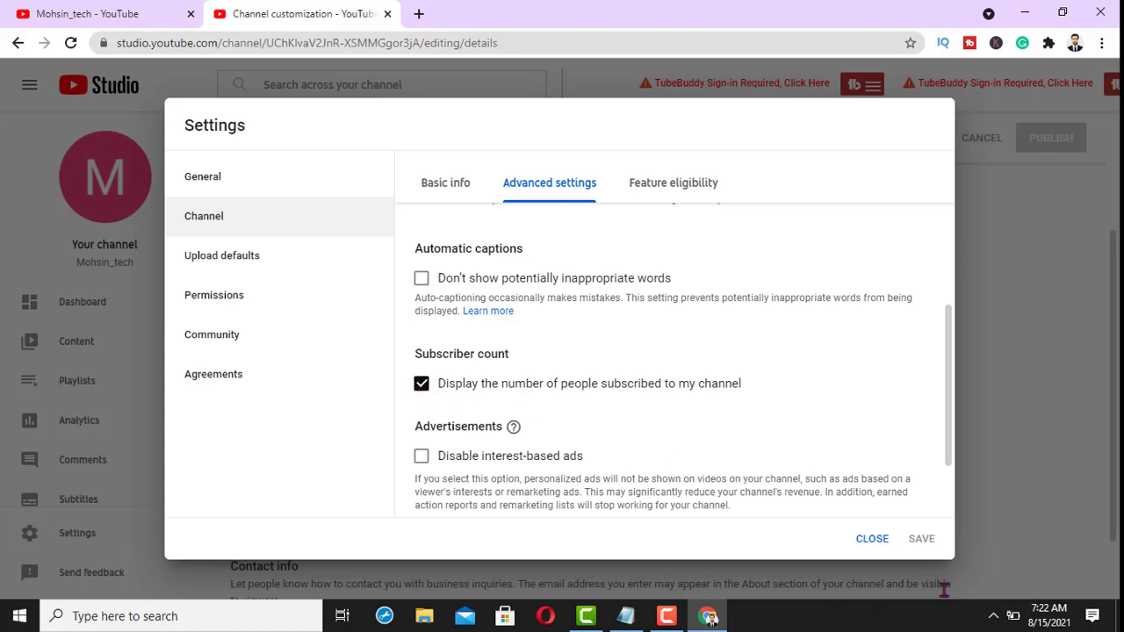
scroll(599, 443, "down", 3)
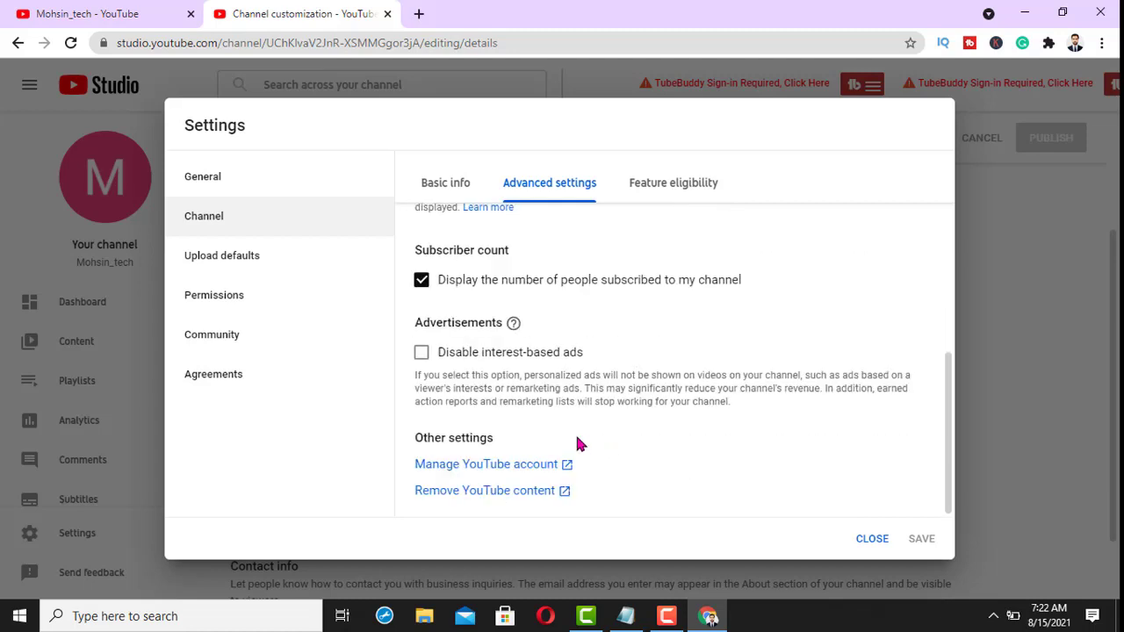
scroll(579, 443, "up", 5)
left_click(868, 539)
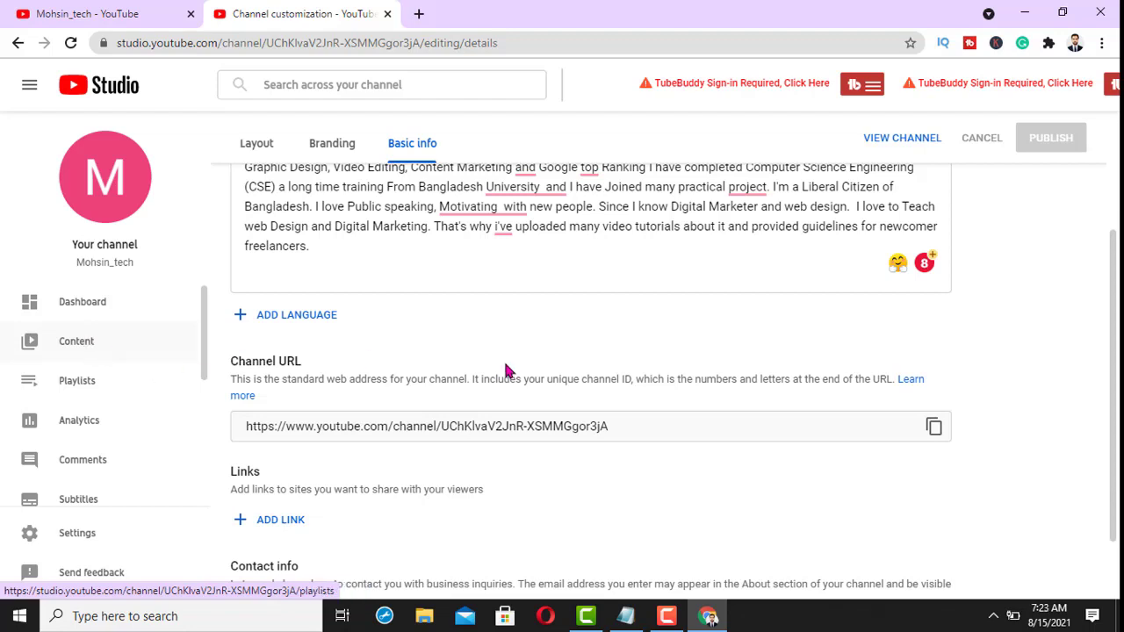
Step: Apply the suggested grammar corrections in the channel description for the article before "expert" and the plural "projects"
scroll(508, 335, "up", 1)
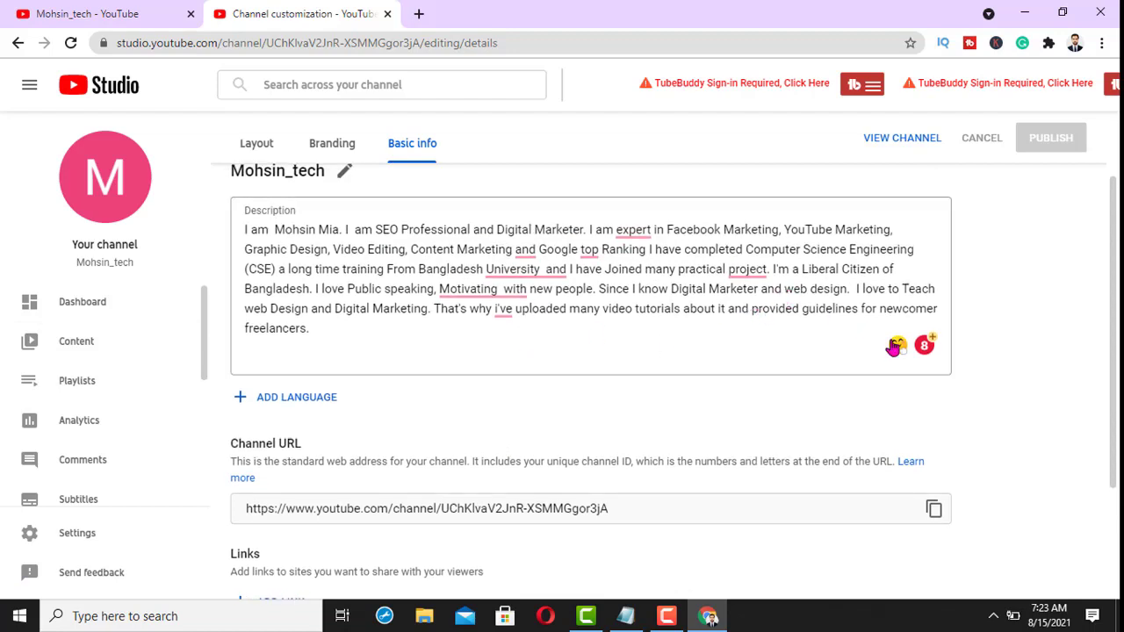
right_click(624, 233)
key("Escape")
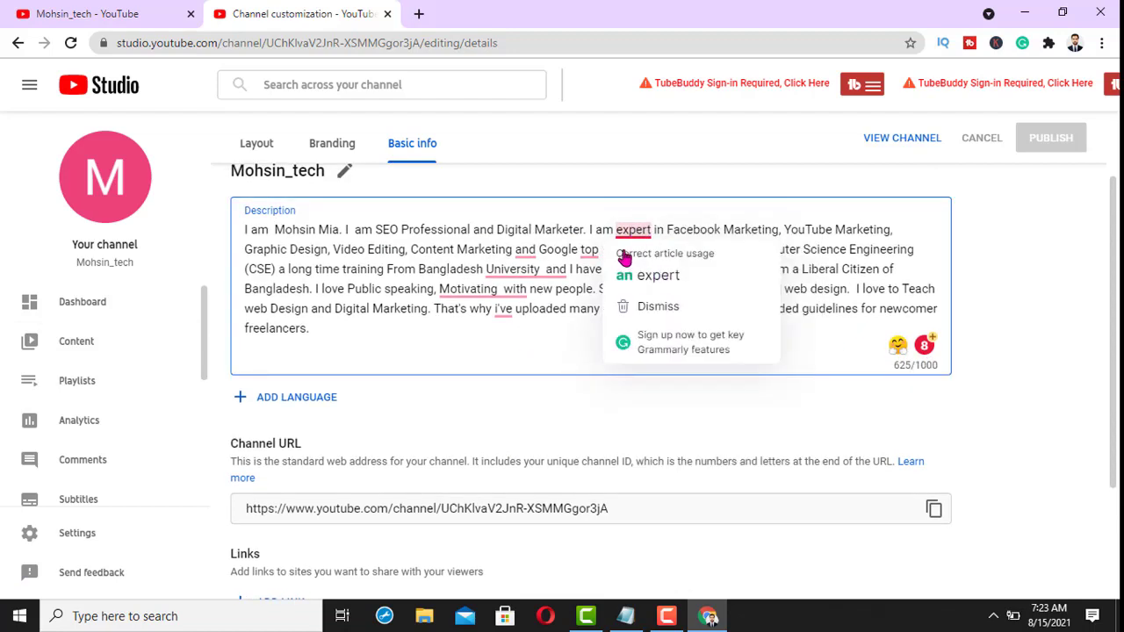
left_click(647, 276)
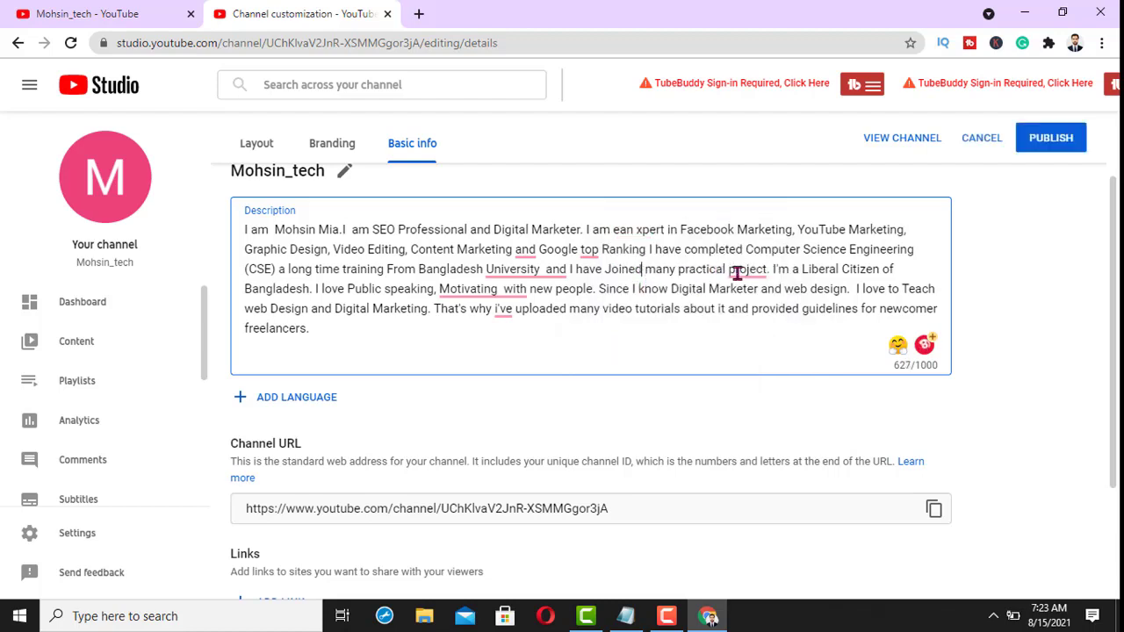
right_click(739, 271)
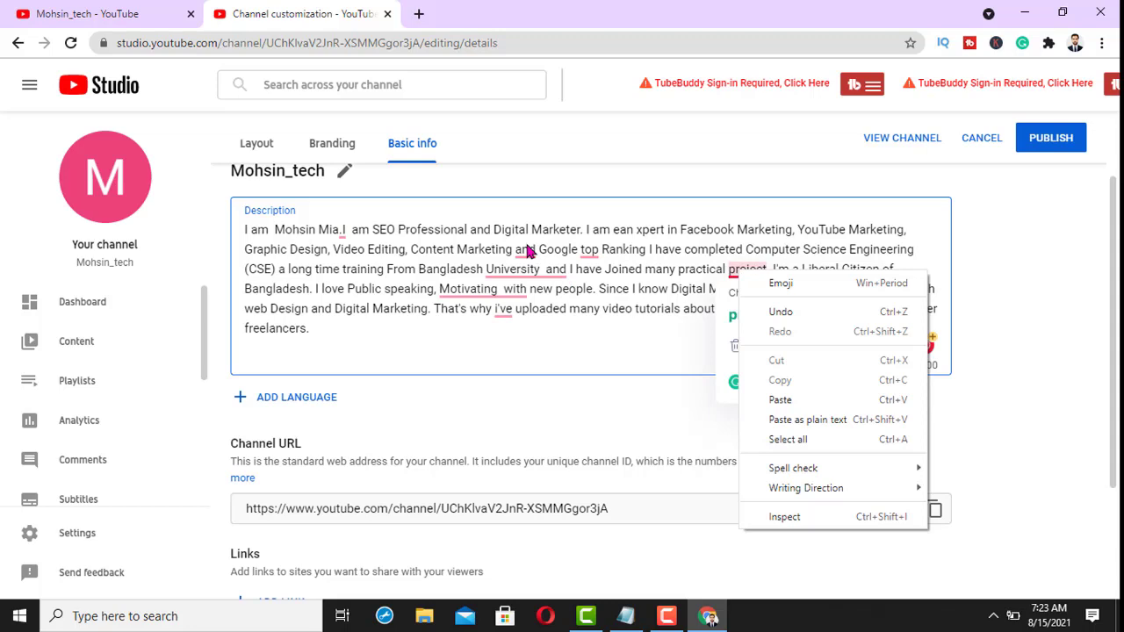
left_click(748, 326)
left_click(758, 322)
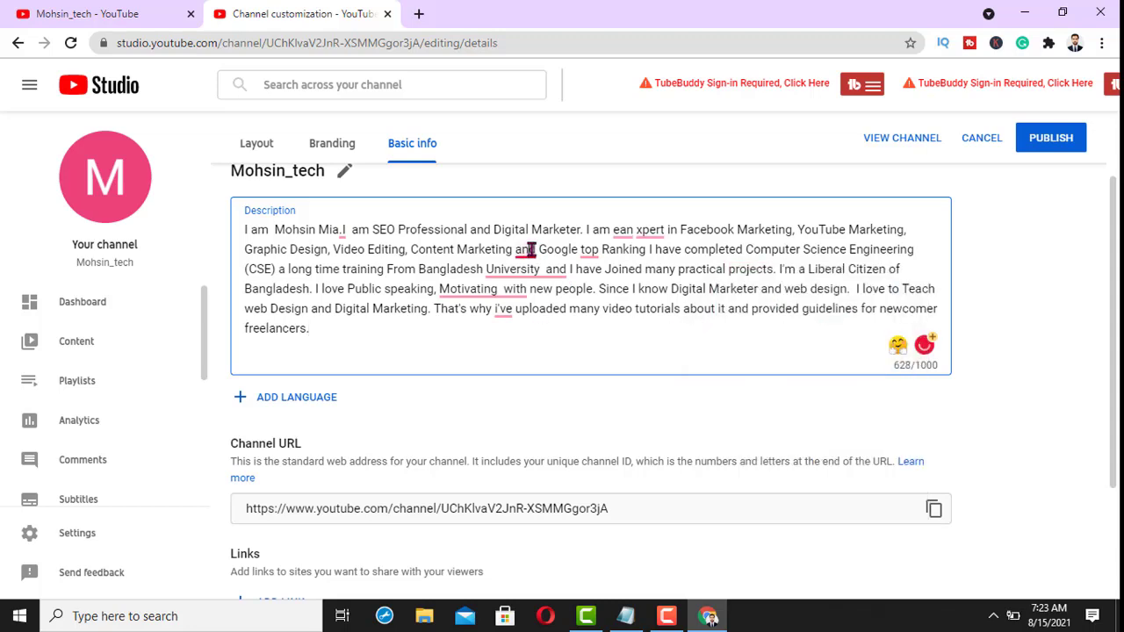
Step: Insert a comma before "and Google" in the description and correct "ean xpert" to "an expert"
mouse_move(525, 250)
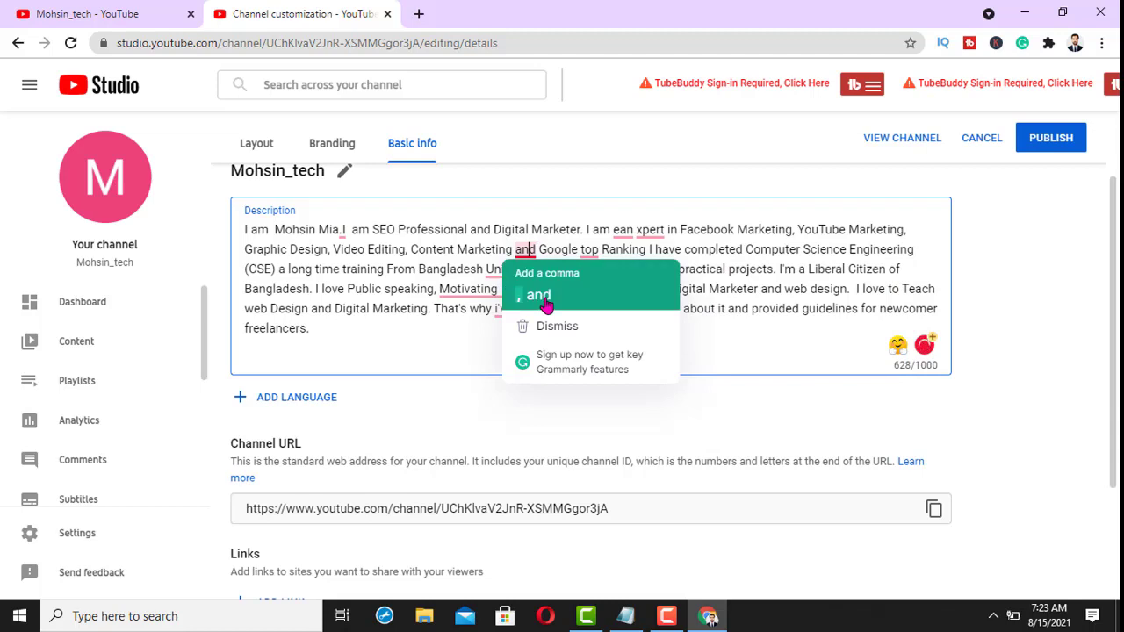
left_click(545, 303)
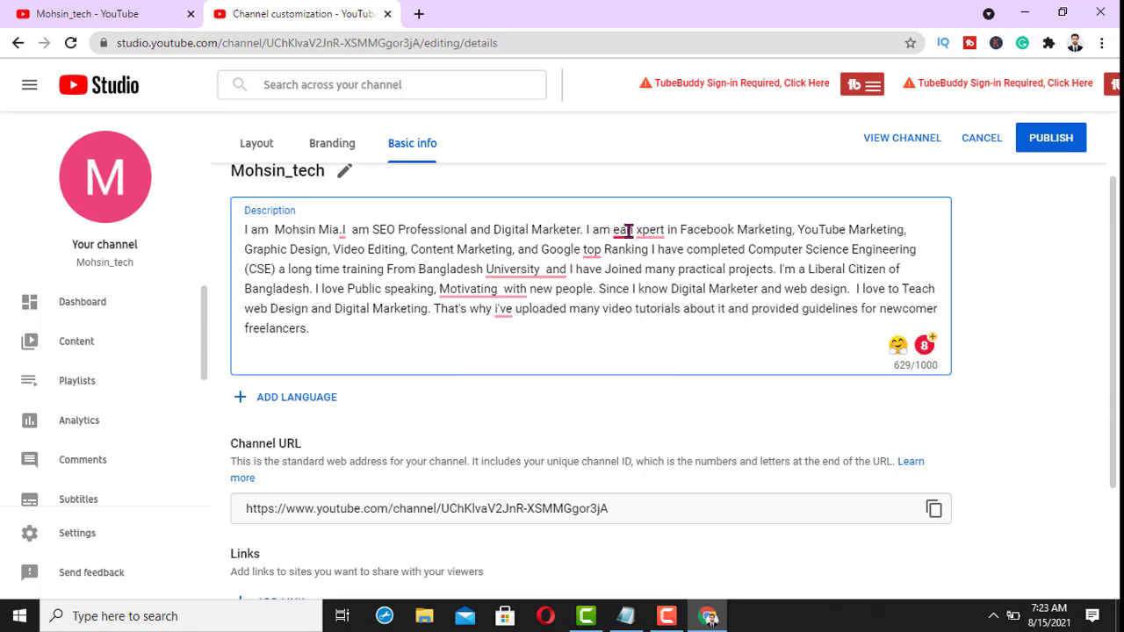
right_click(624, 230)
left_click(659, 243)
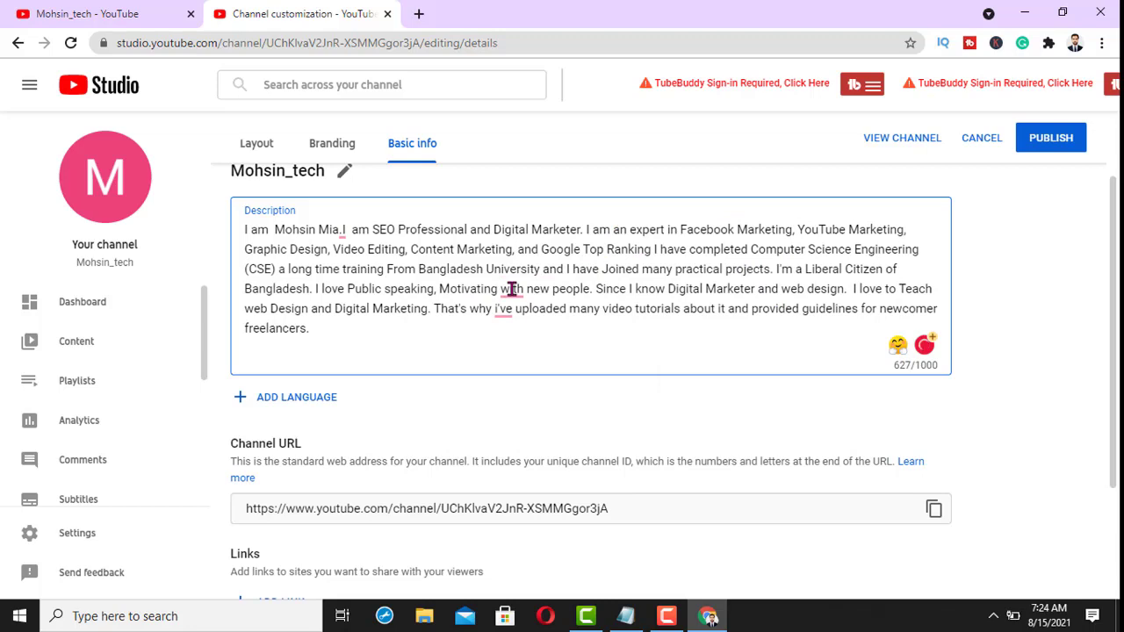
Step: Dismiss the suggestion to remove "with" in the description and capitalize "i've" to "I've"
mouse_move(512, 289)
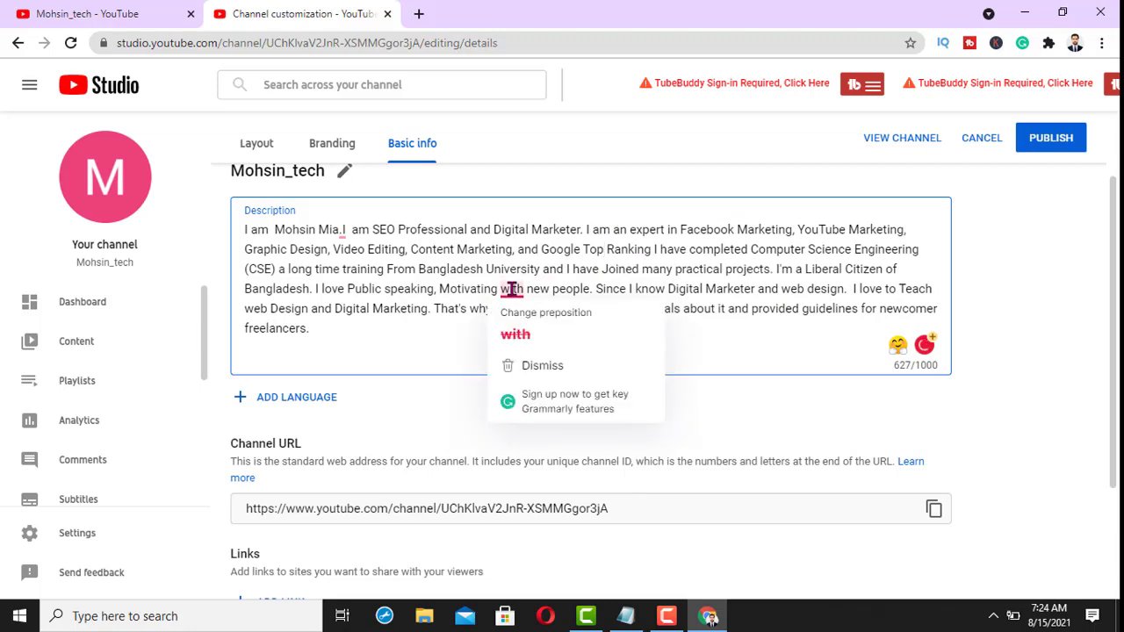
left_click(530, 373)
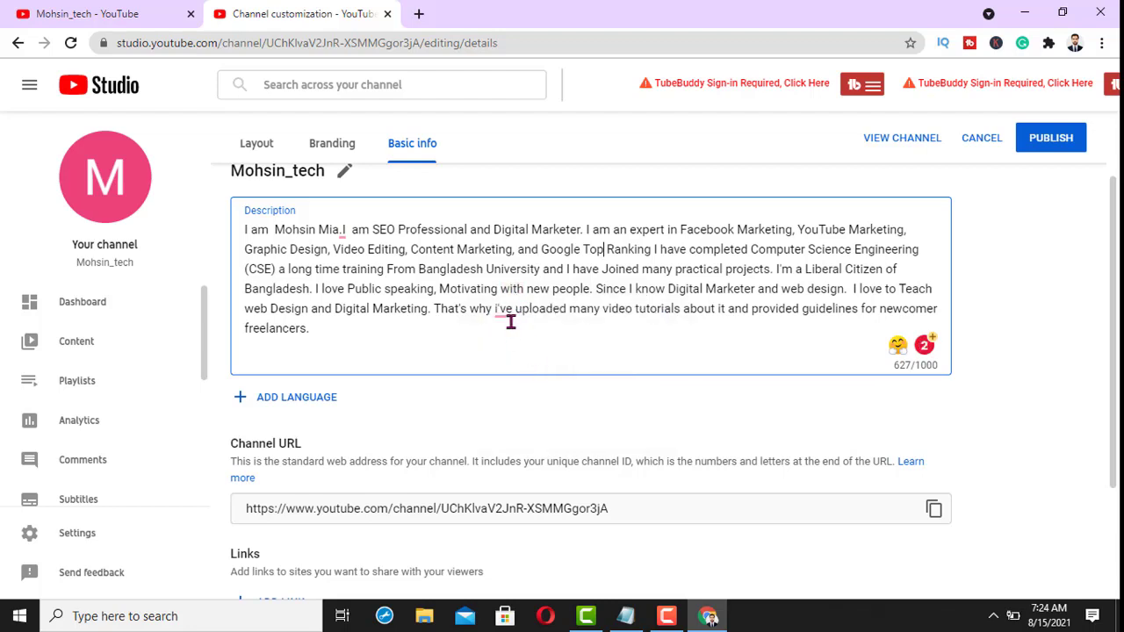
mouse_move(503, 311)
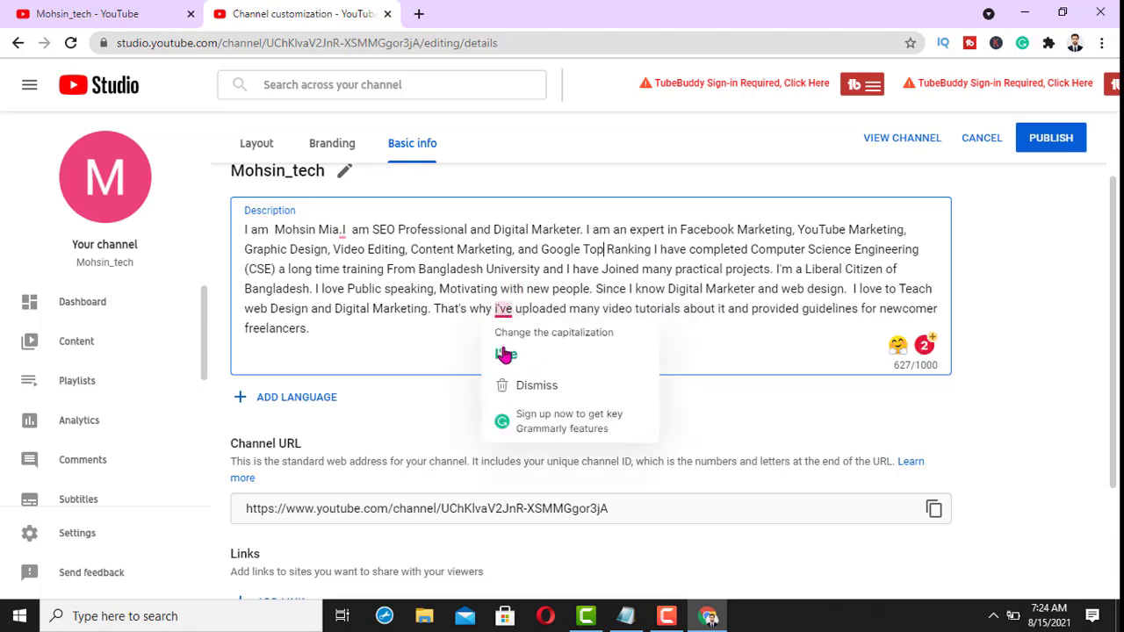
left_click(506, 355)
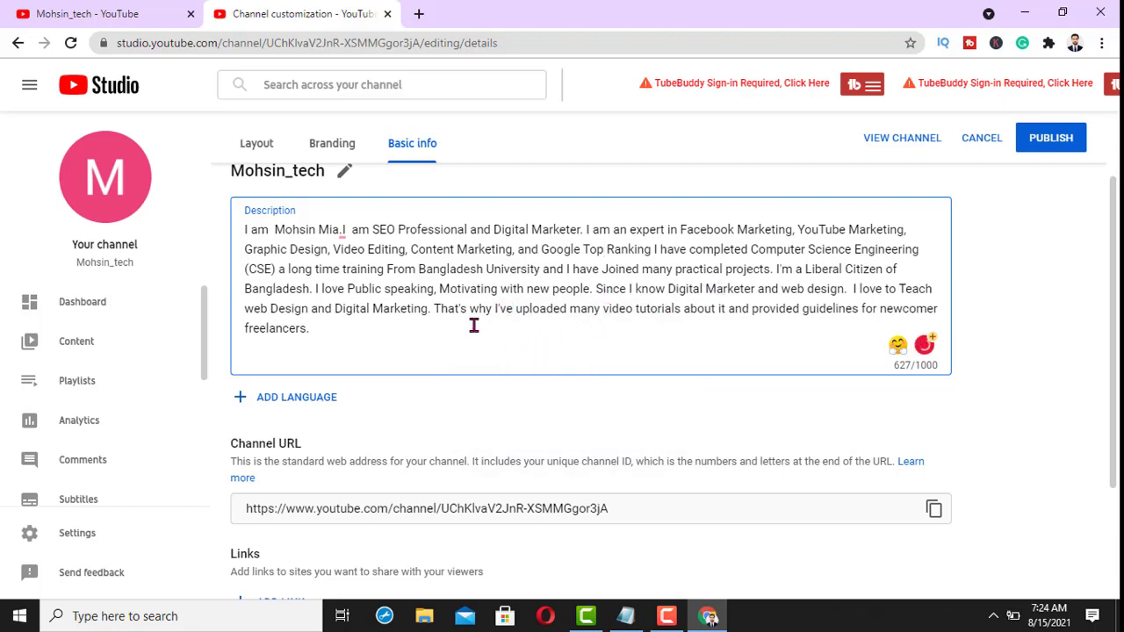
Step: Go to the contact info section of the basic info and activate the contact e-mail field
scroll(483, 387, "down", 1)
scroll(484, 387, "down", 1)
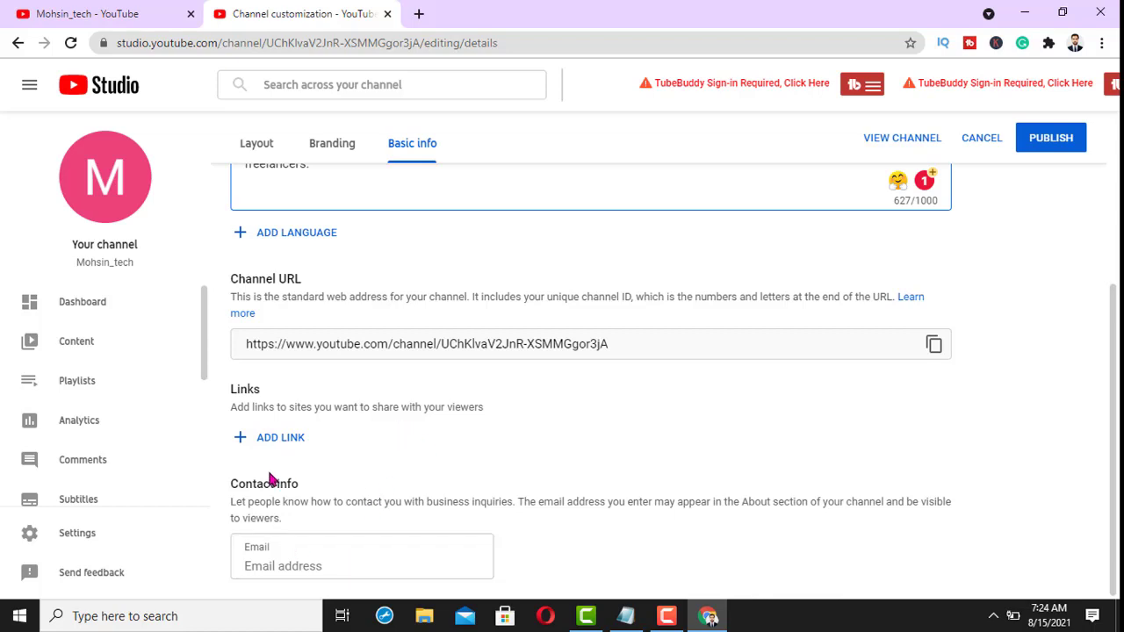
left_click(281, 566)
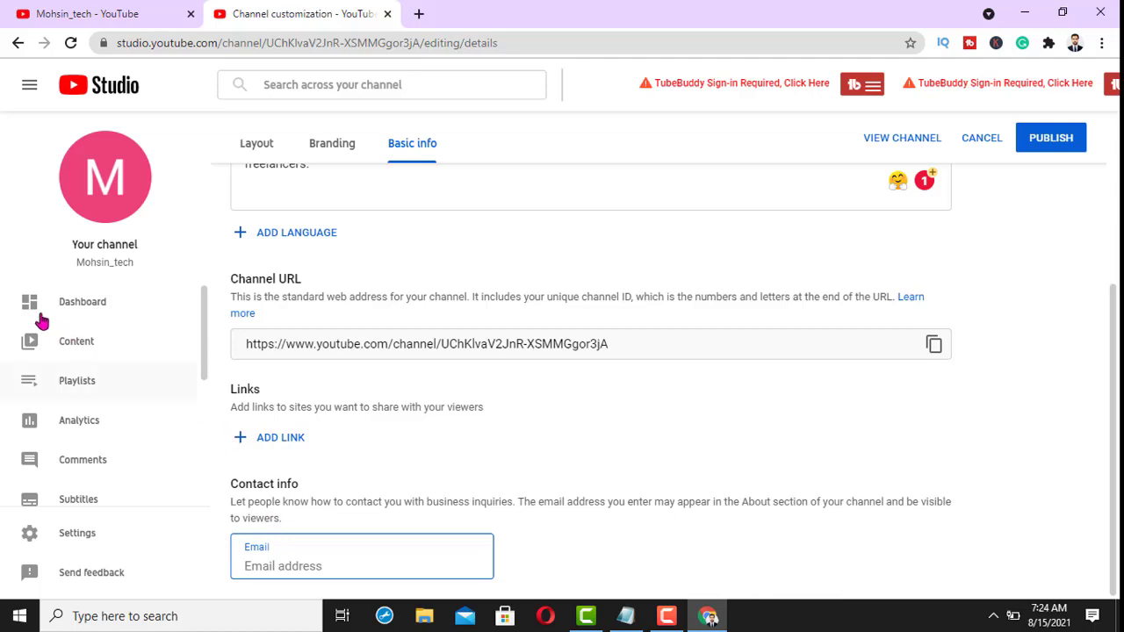
Step: Open the channel's playlists, discarding the unpublished changes to the basic info
left_click(77, 383)
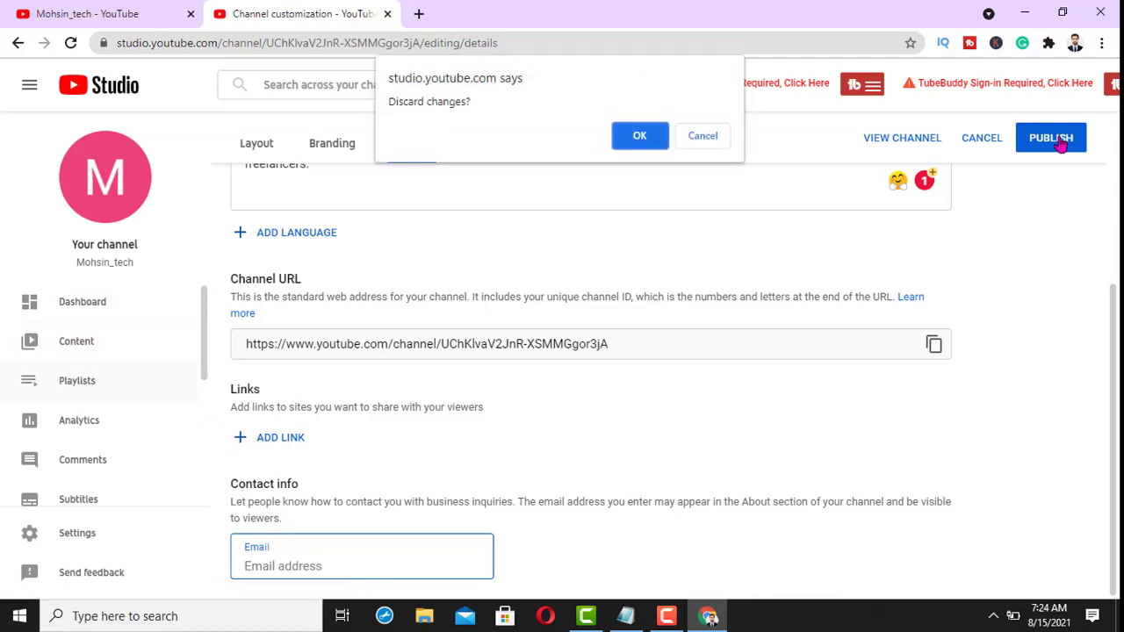
key("Return")
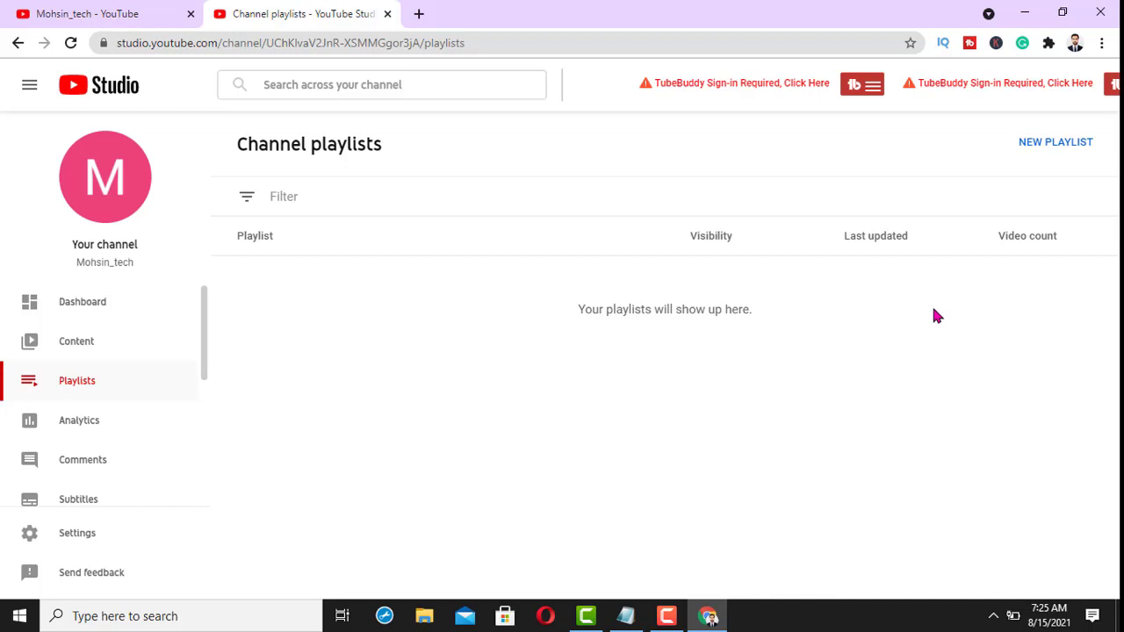
Step: Create a public playlist titled "Basic HTML and CSS"
left_click(1065, 151)
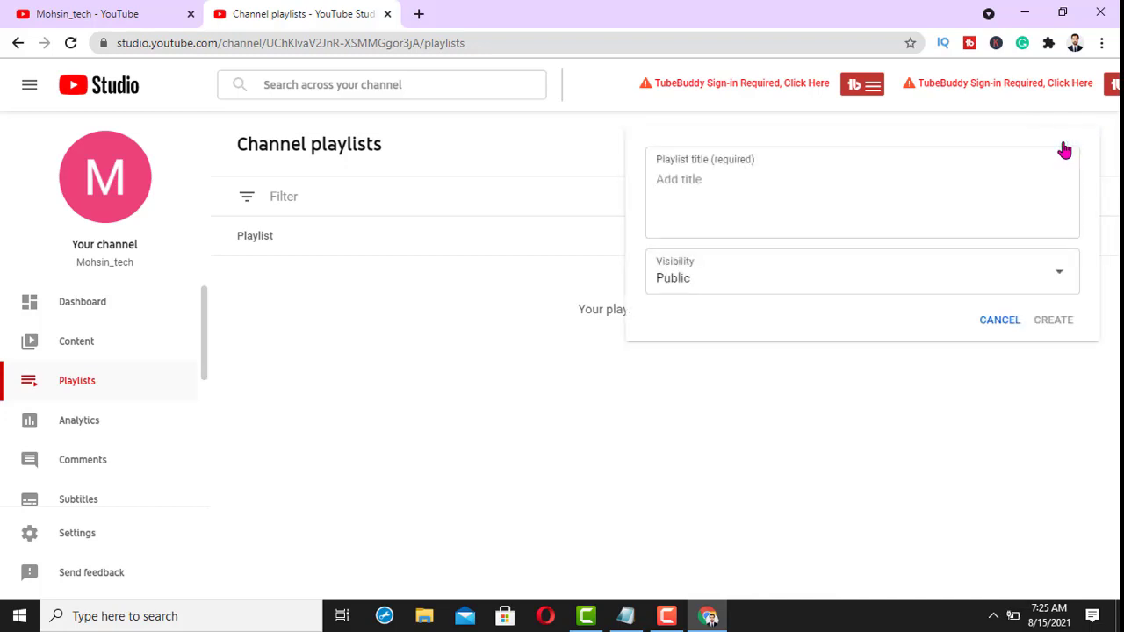
left_click(714, 190)
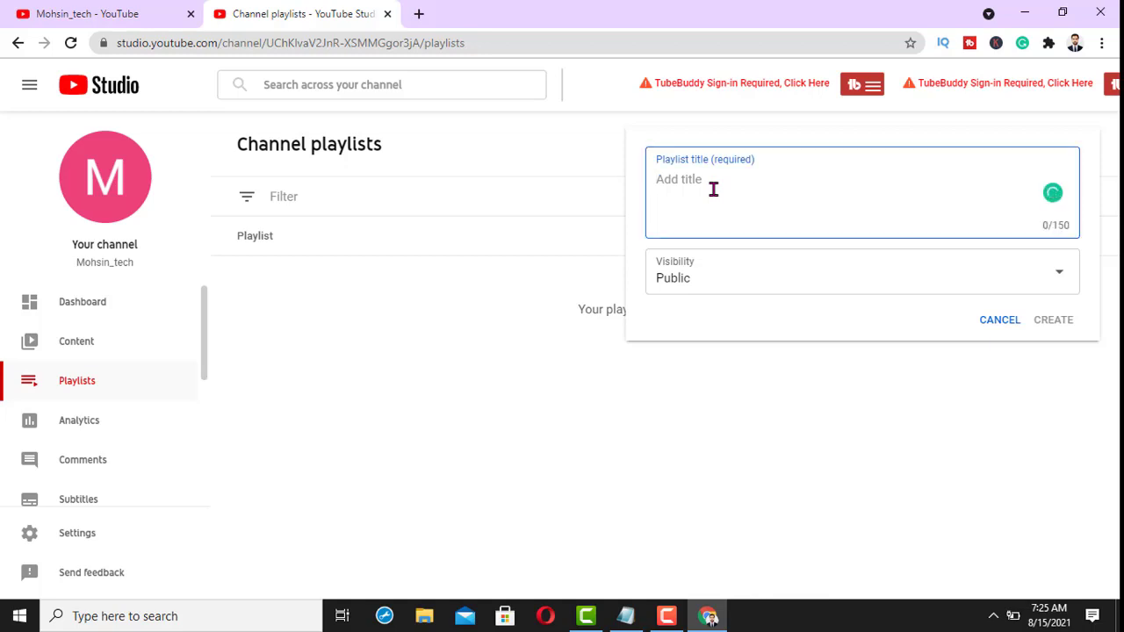
type("Basic html and css")
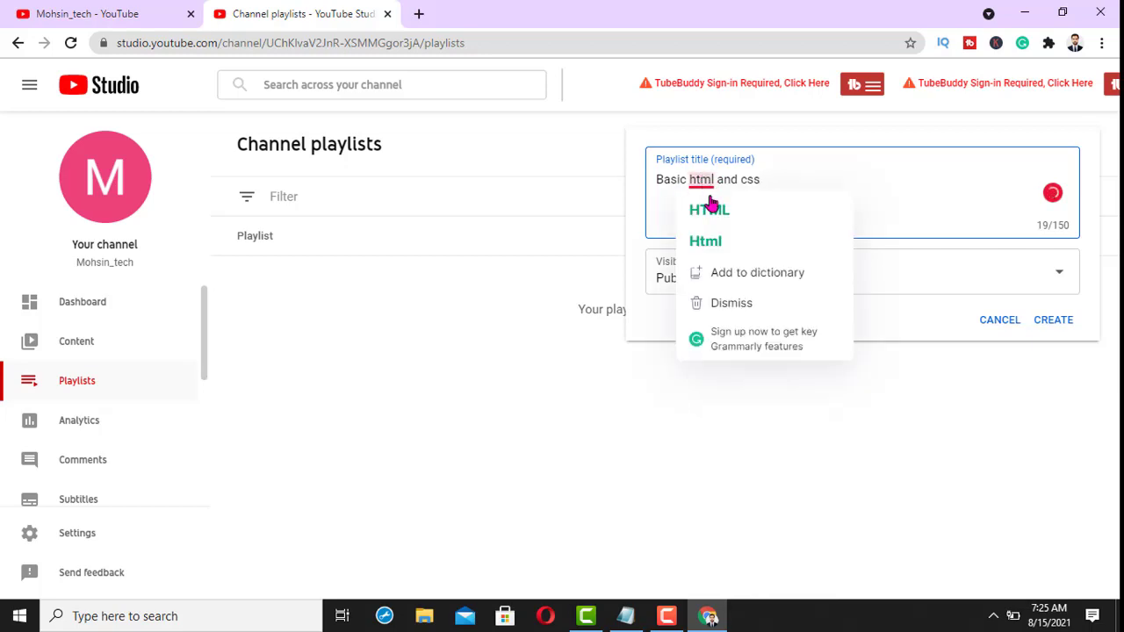
left_click(716, 212)
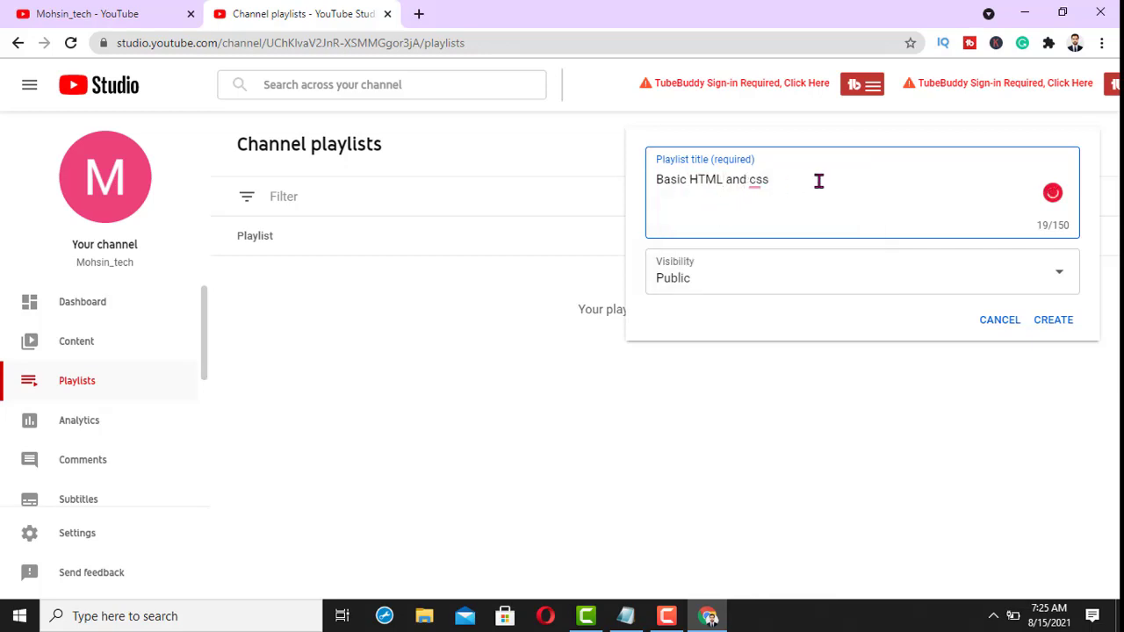
mouse_move(768, 180)
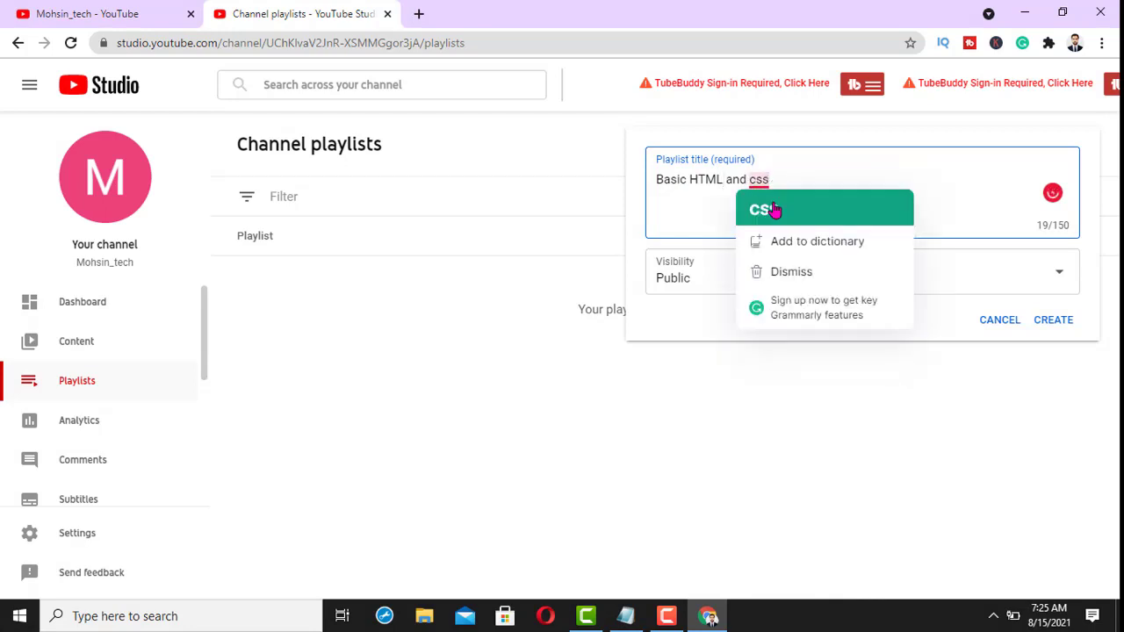
left_click(767, 210)
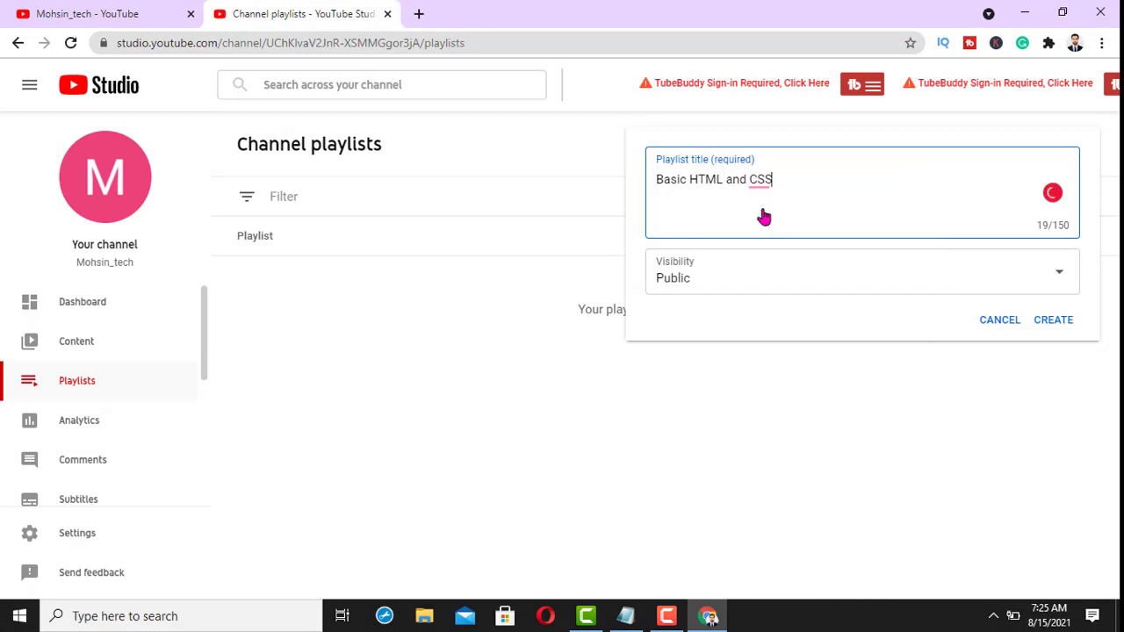
left_click(1054, 321)
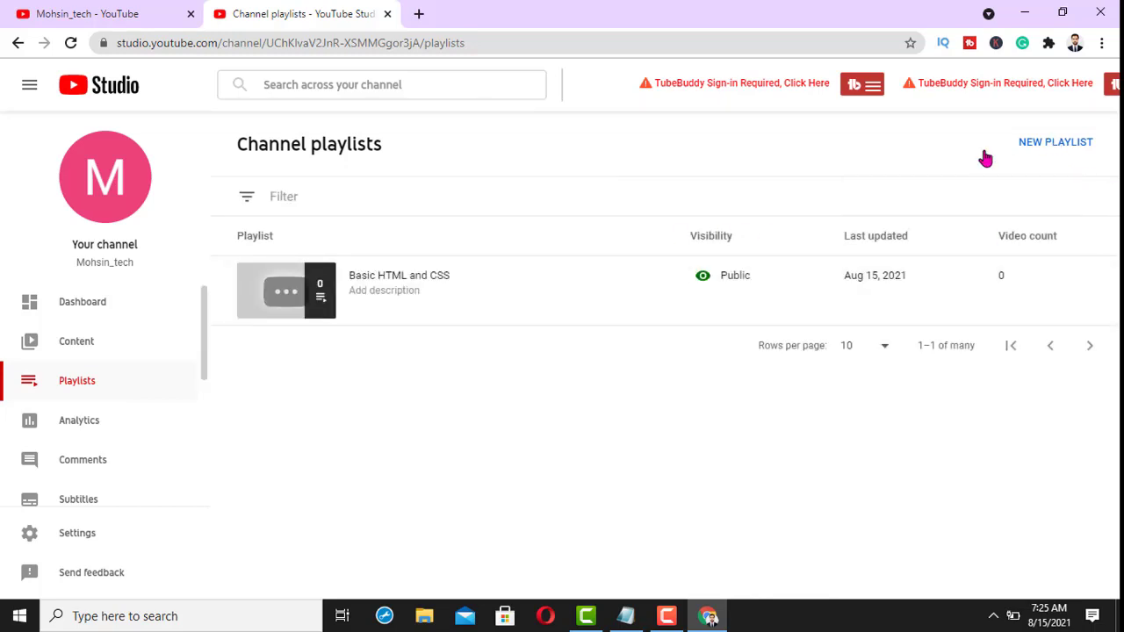
Step: Open the Basic HTML and CSS playlist's details for editing
mouse_move(269, 321)
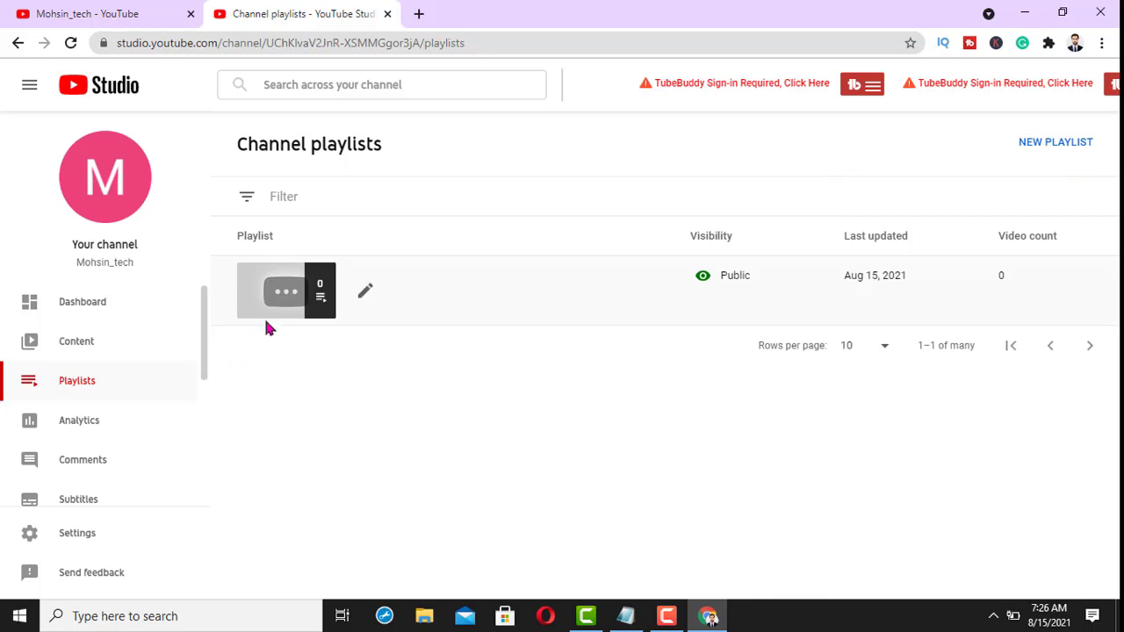
left_click(367, 293)
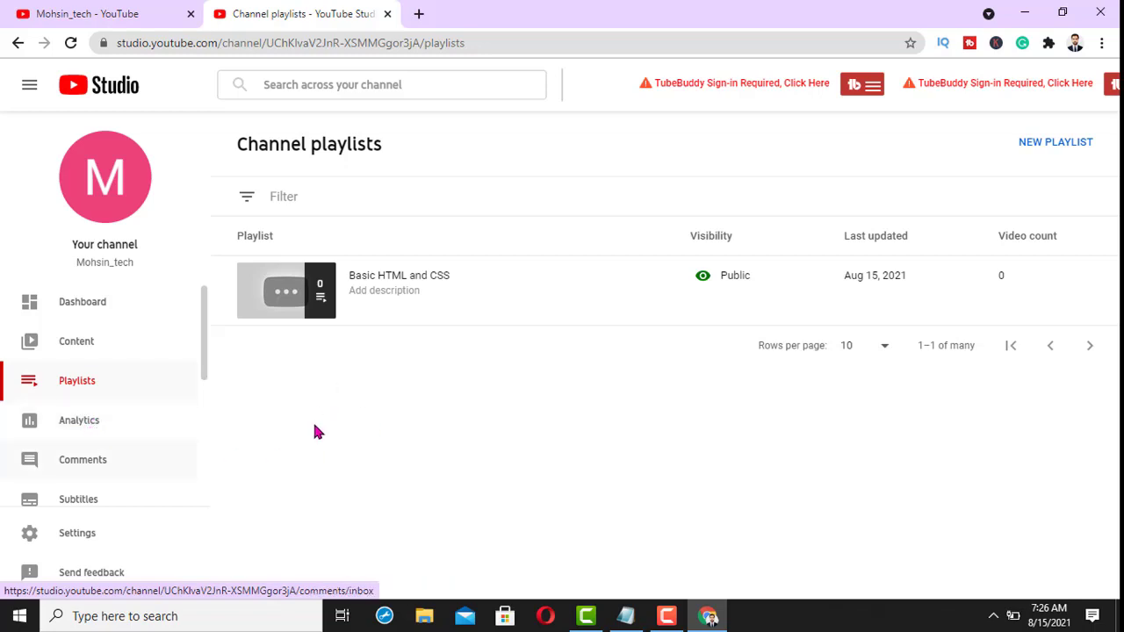
Step: Open the channel's monetization page and examine the eligibility criteria for the YouTube Partner Program
scroll(128, 442, "down", 1)
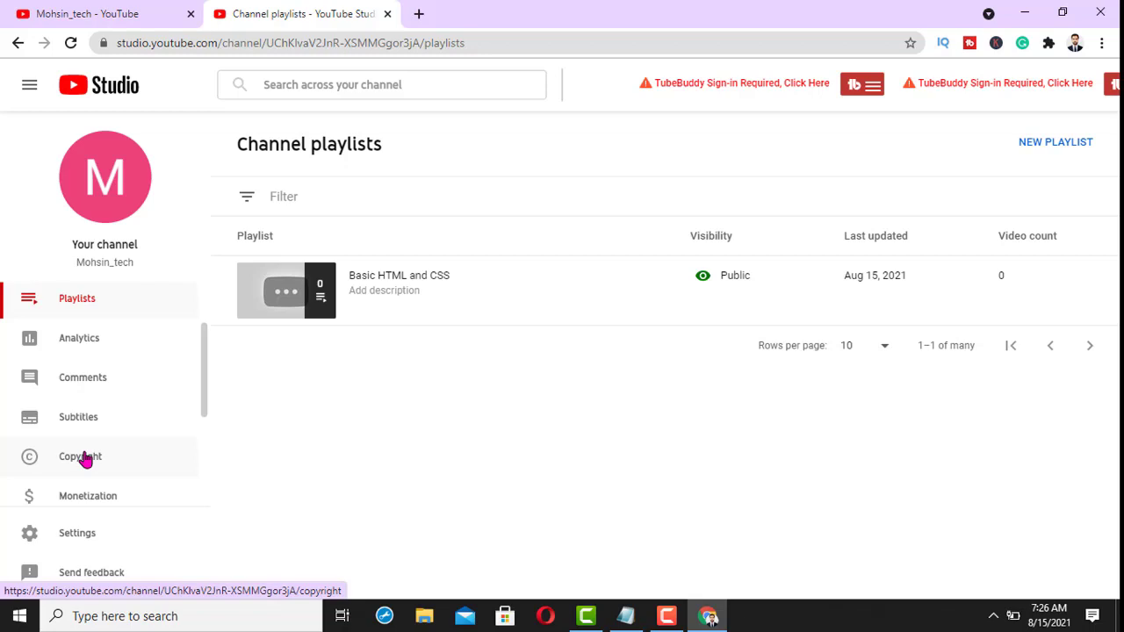
scroll(84, 472, "down", 2)
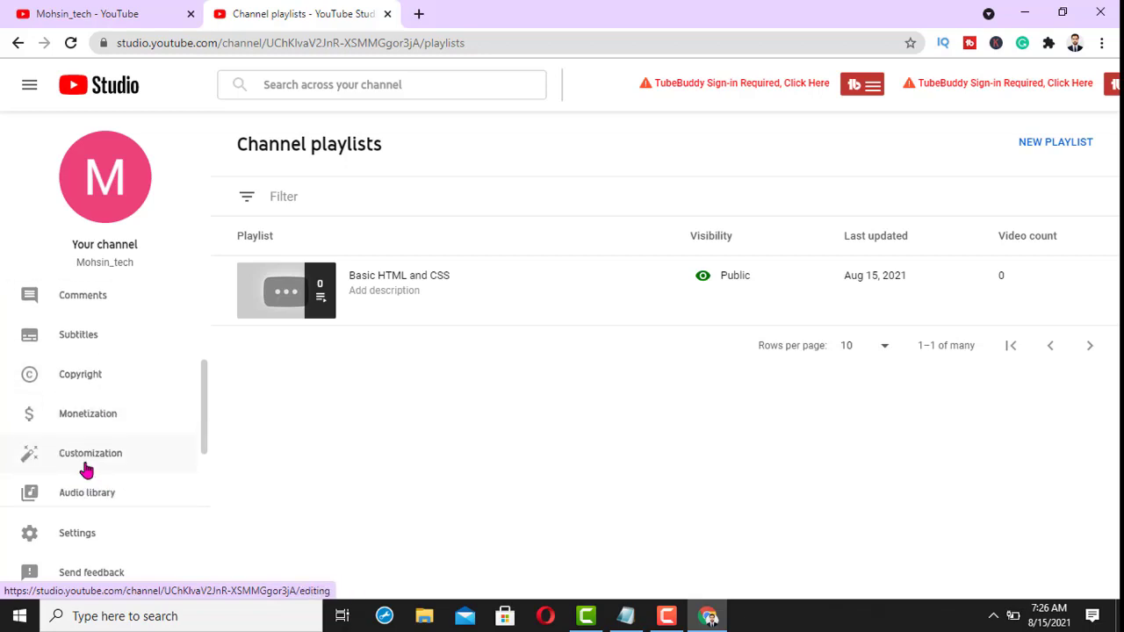
scroll(92, 450, "down", 3)
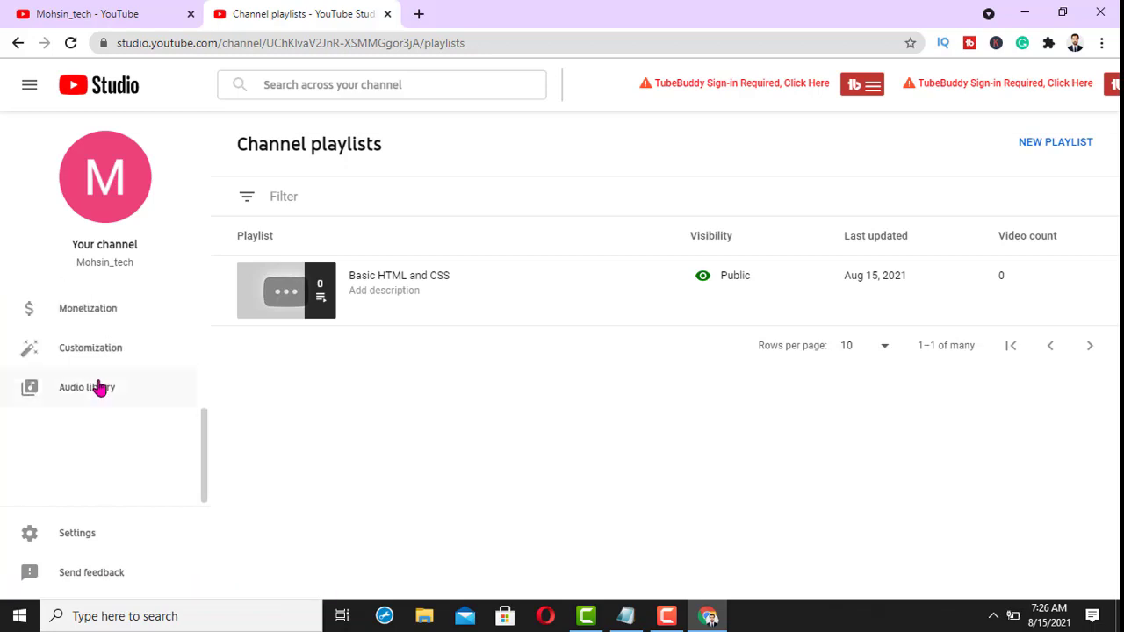
left_click(104, 314)
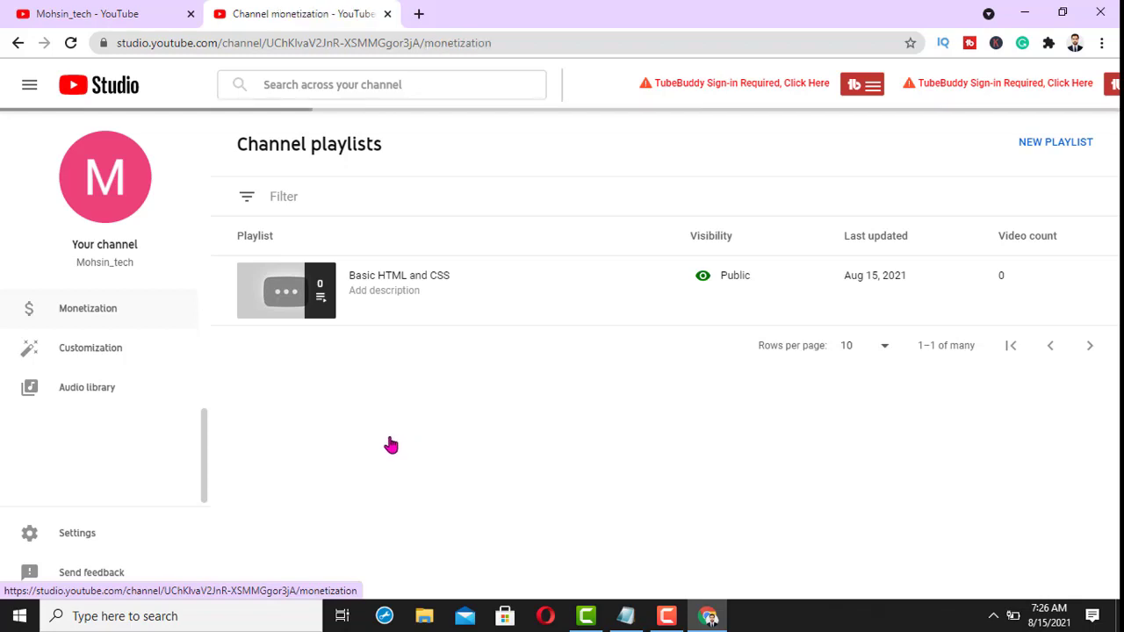
left_click(666, 617)
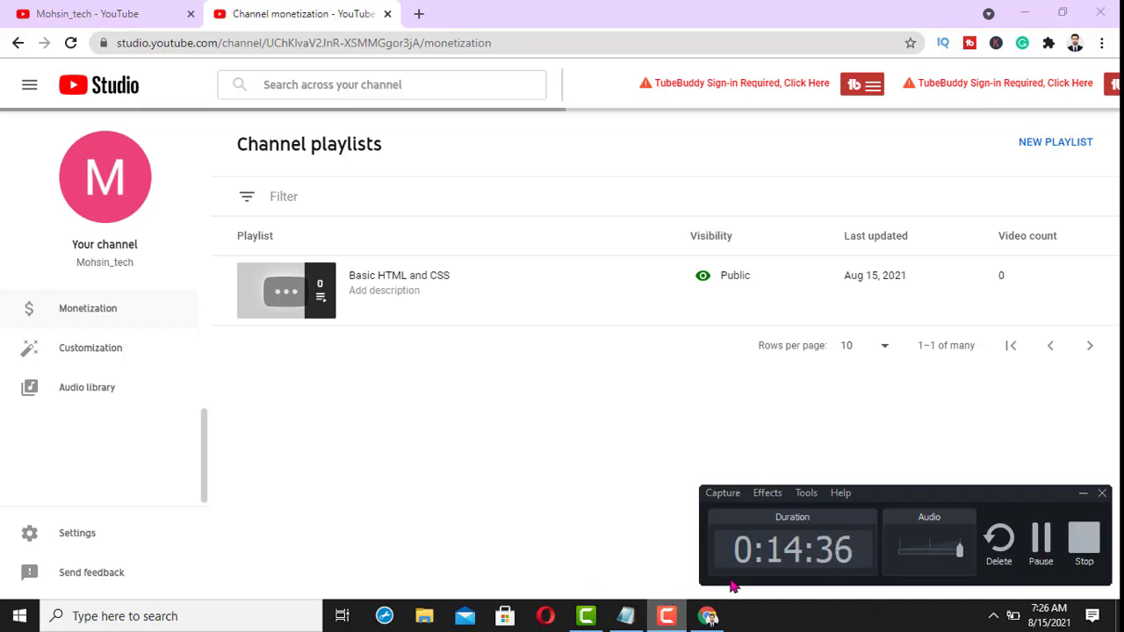
left_click(1033, 472)
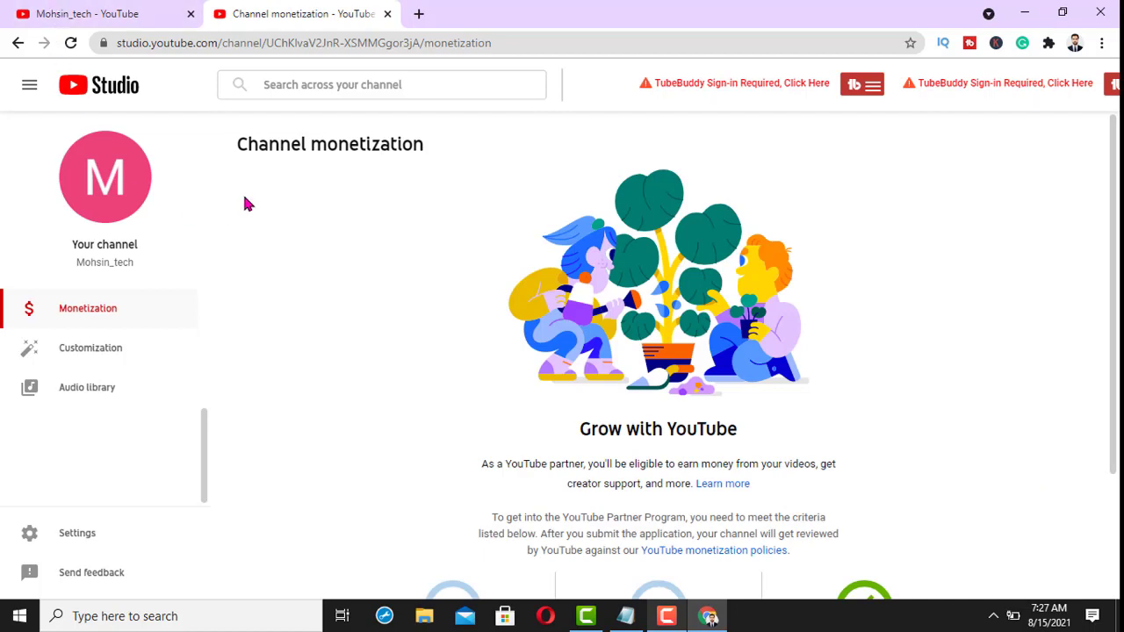
scroll(269, 271, "down", 2)
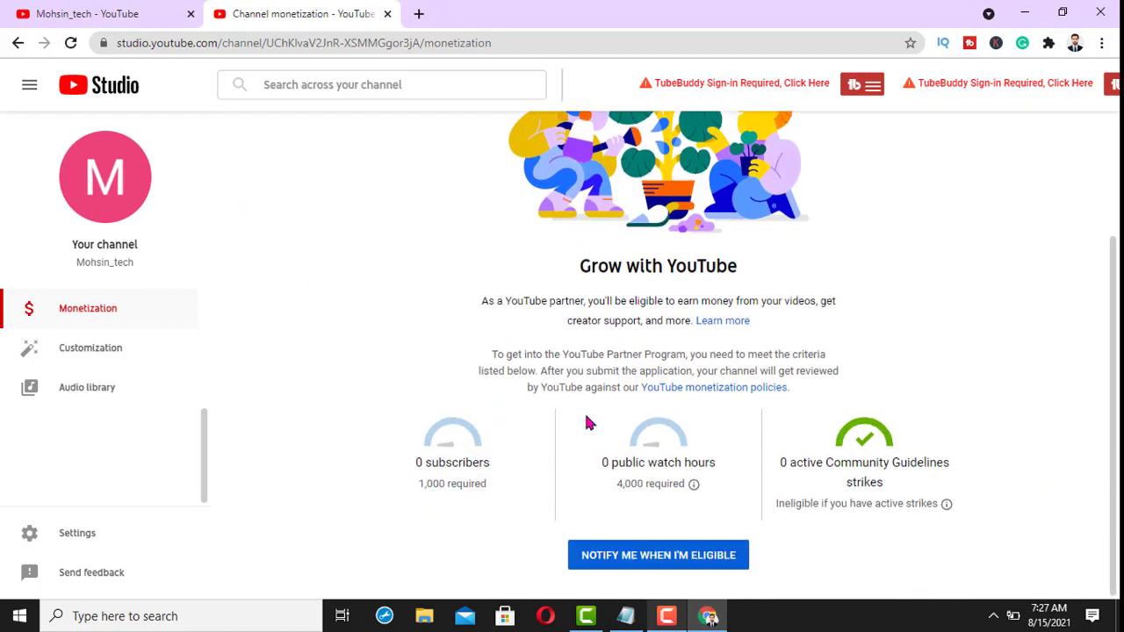